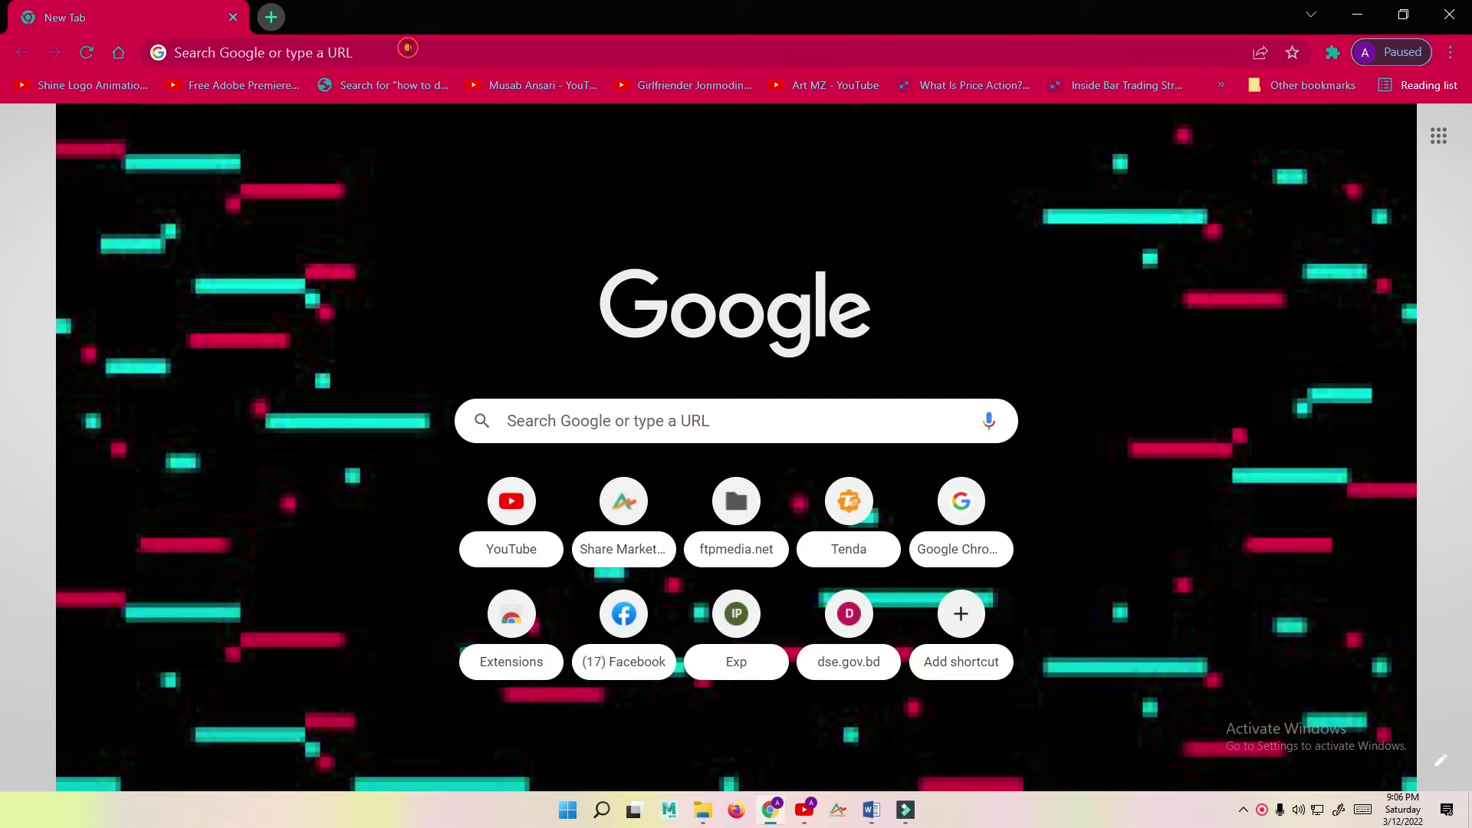
left_click(407, 49)
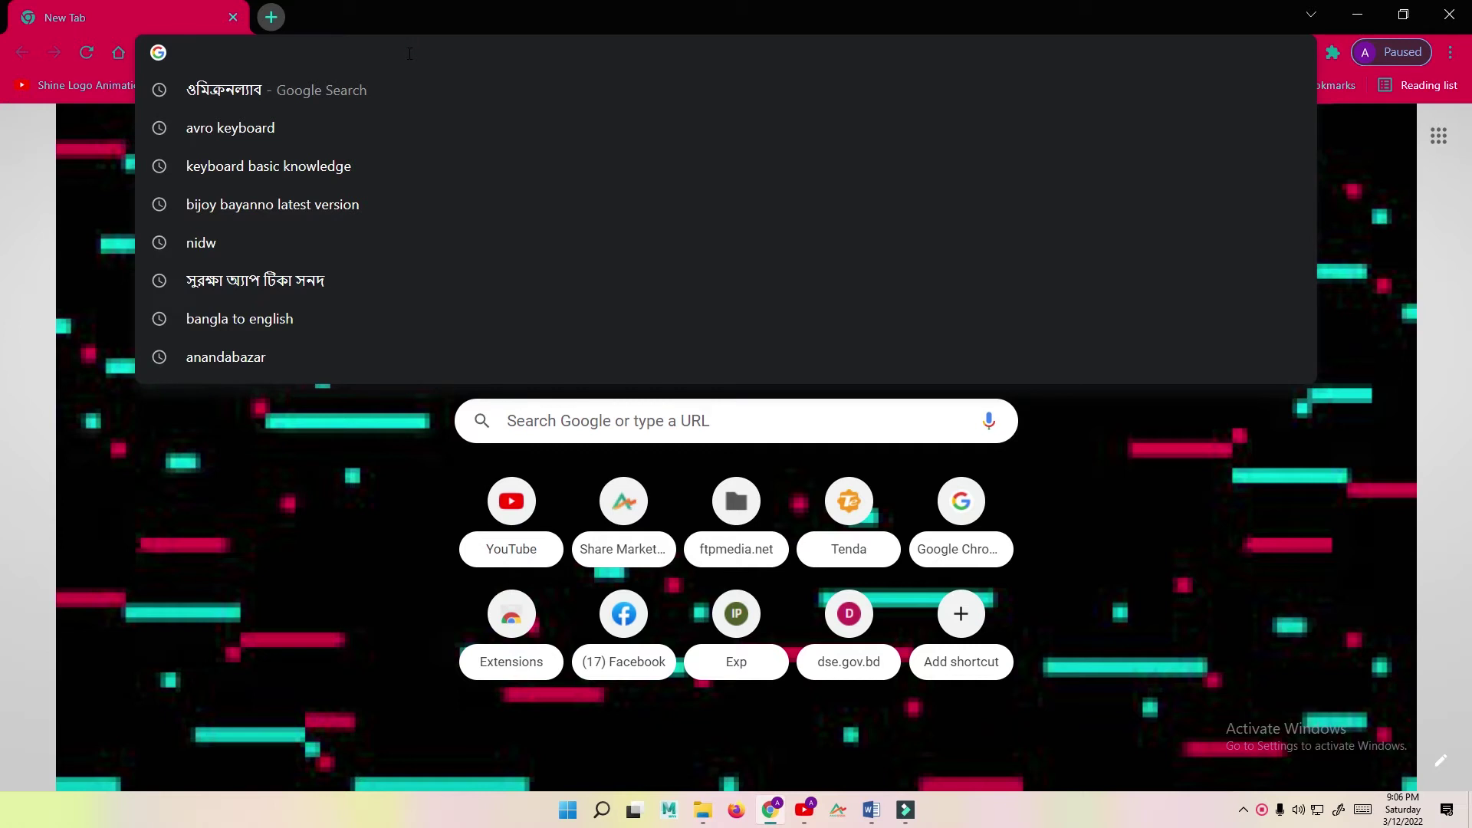
type("www.omicronlab.com")
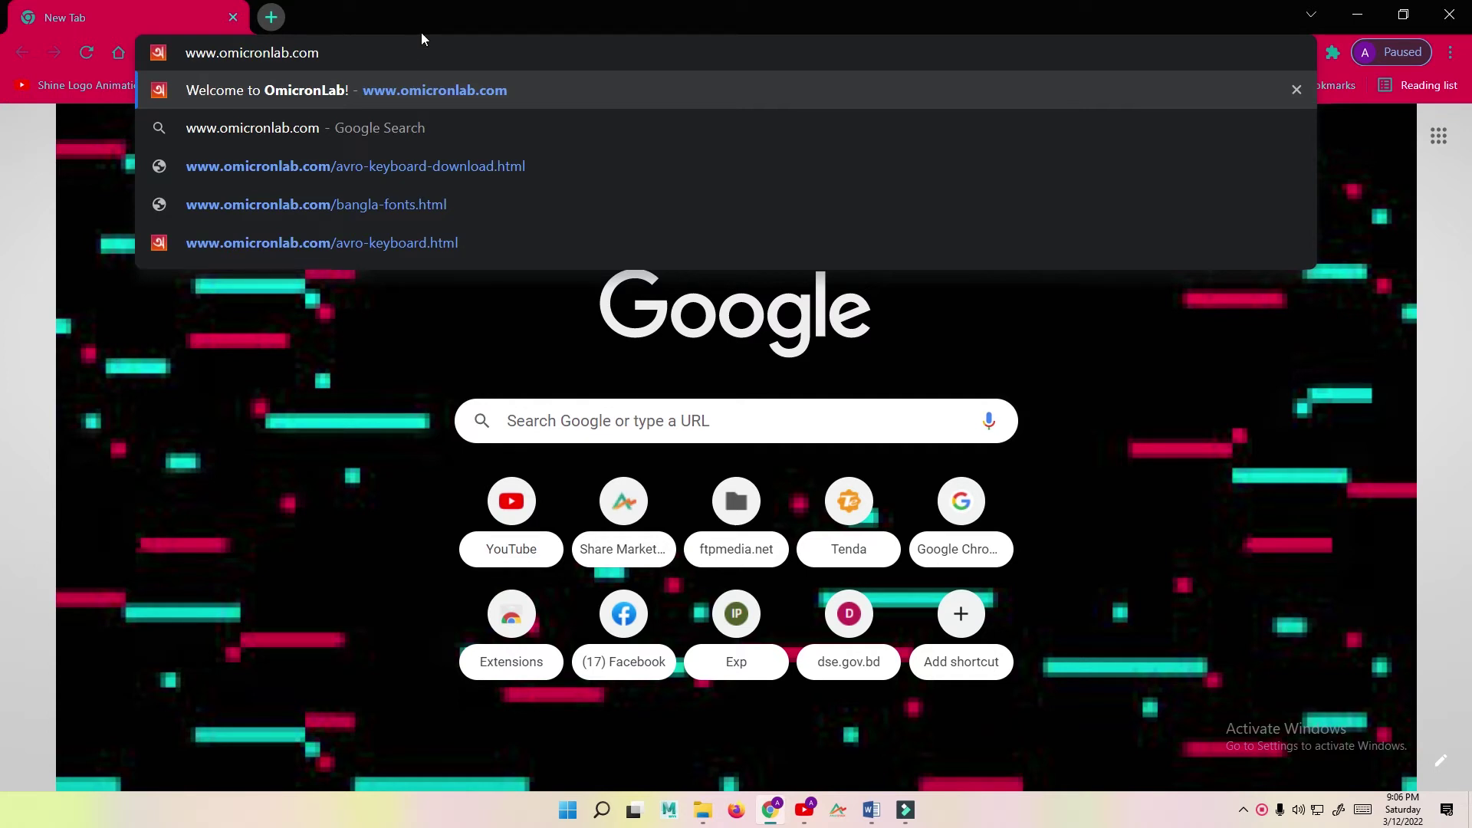
key("Return")
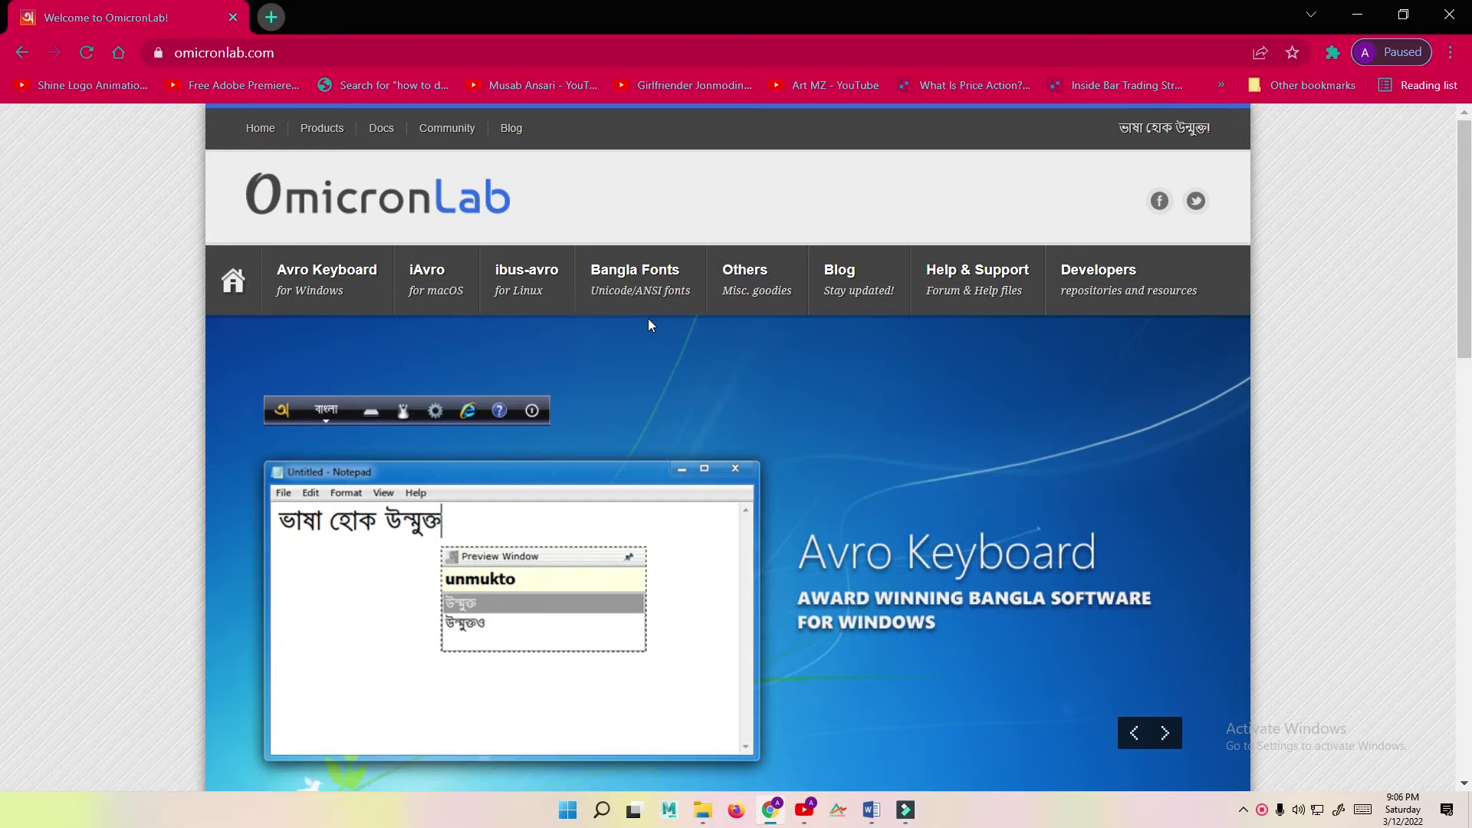
Download the Avro Keyboard 5.6.0 installer from the site's Avro Keyboard for Windows page
left_click(376, 295)
scroll(344, 273, "down", 1)
scroll(343, 274, "down", 5)
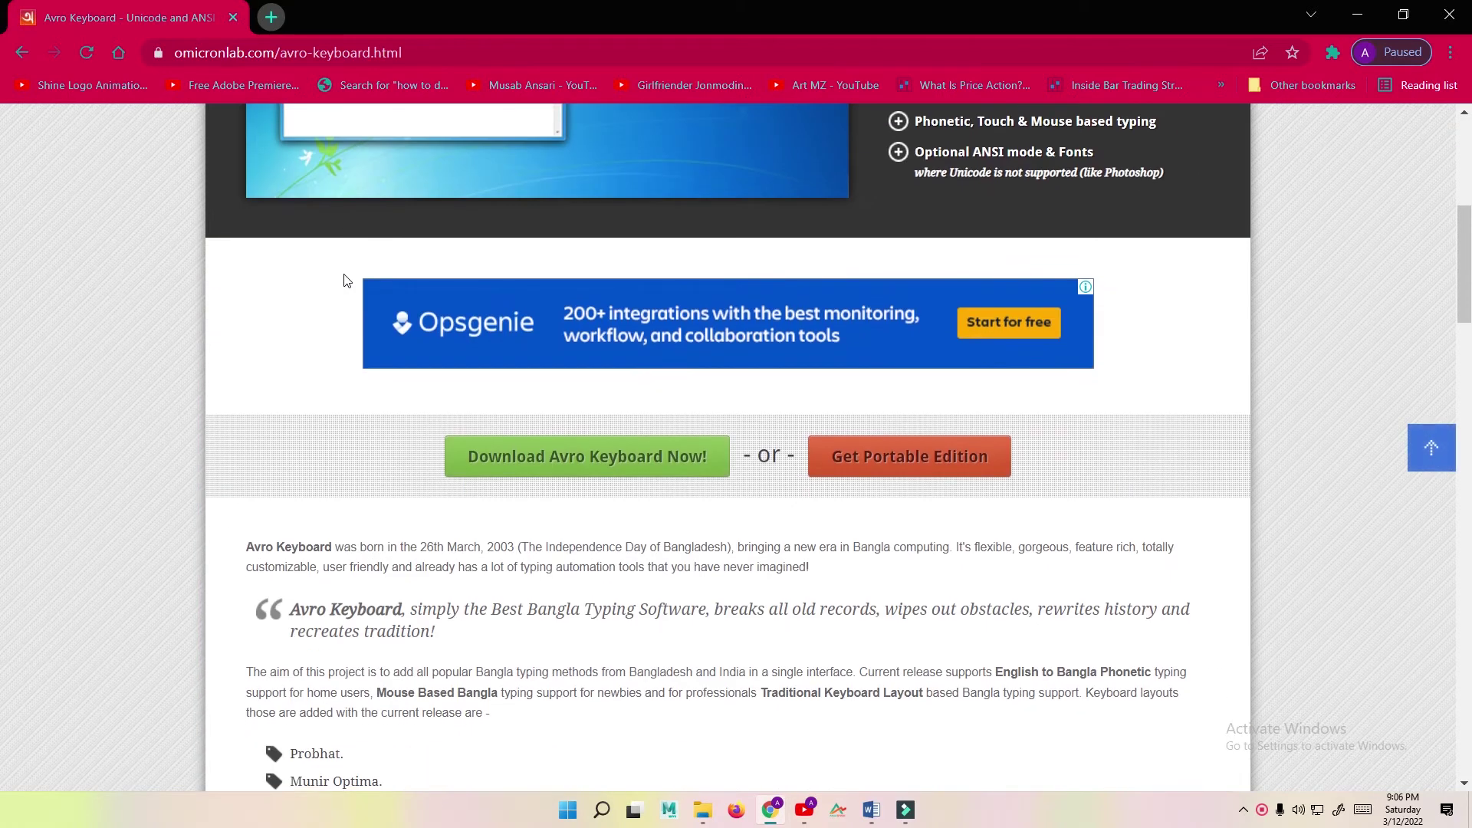
left_click(588, 466)
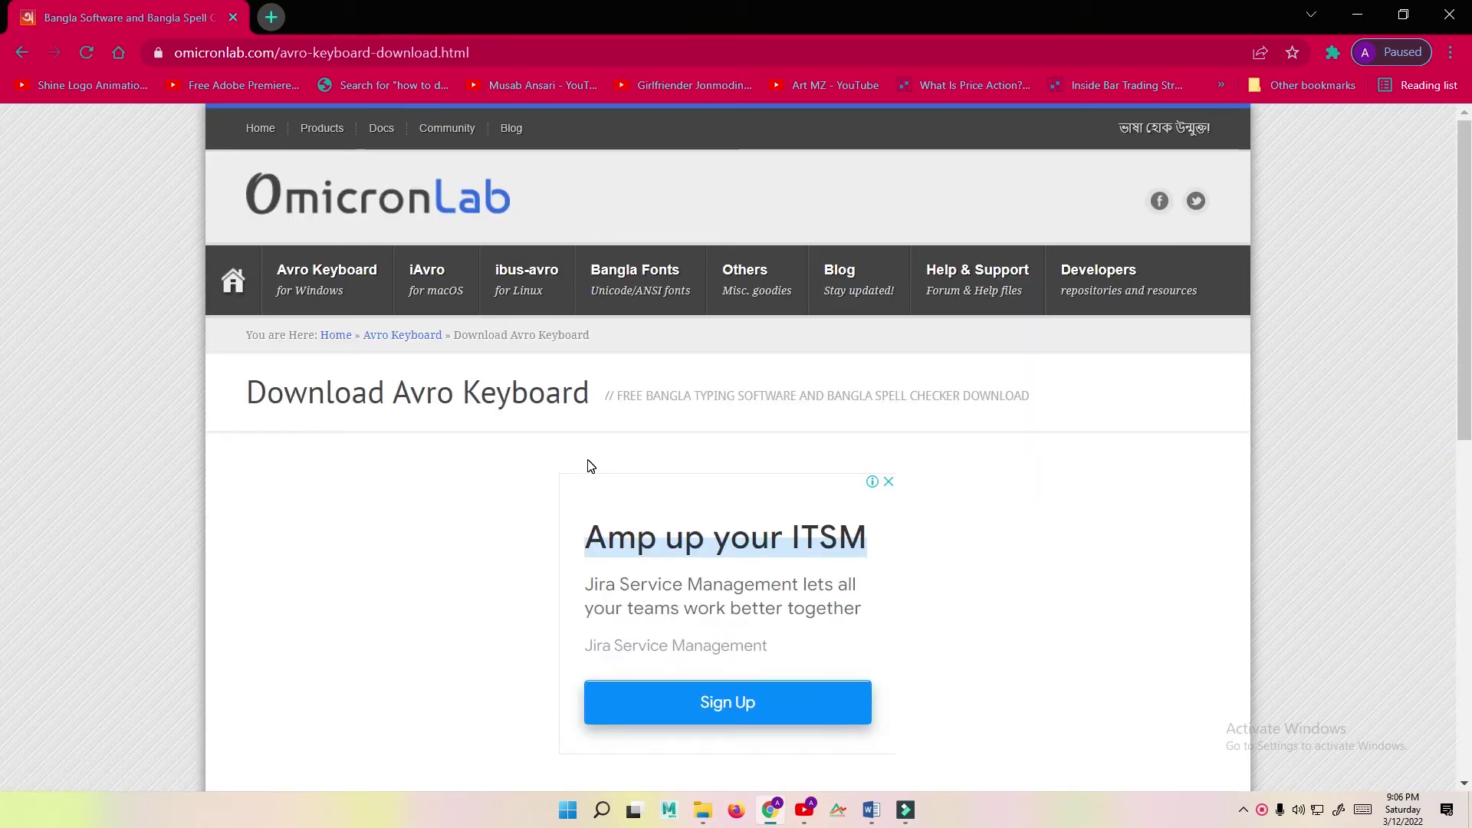
scroll(589, 464, "down", 8)
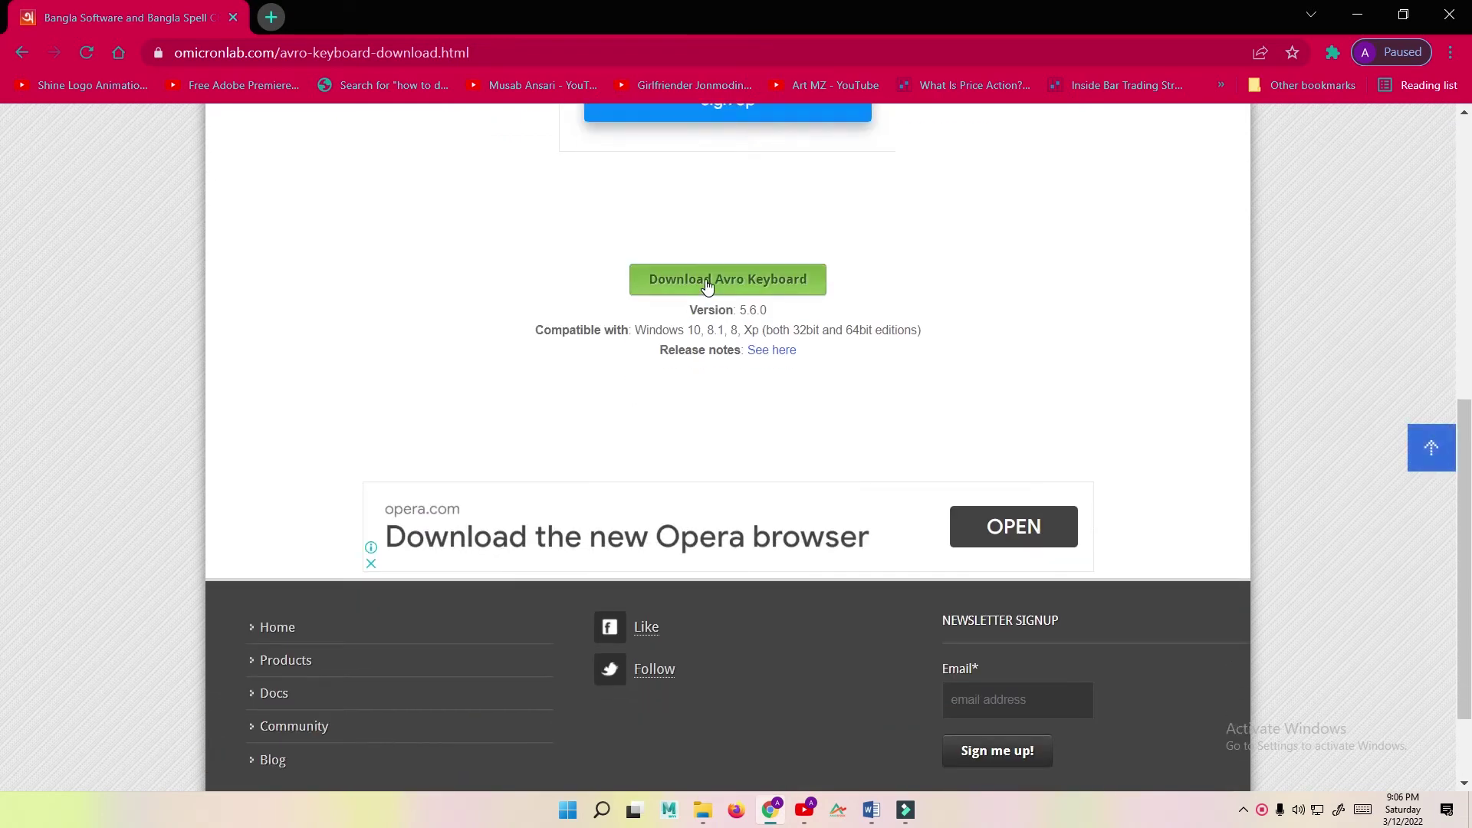
left_click(707, 285)
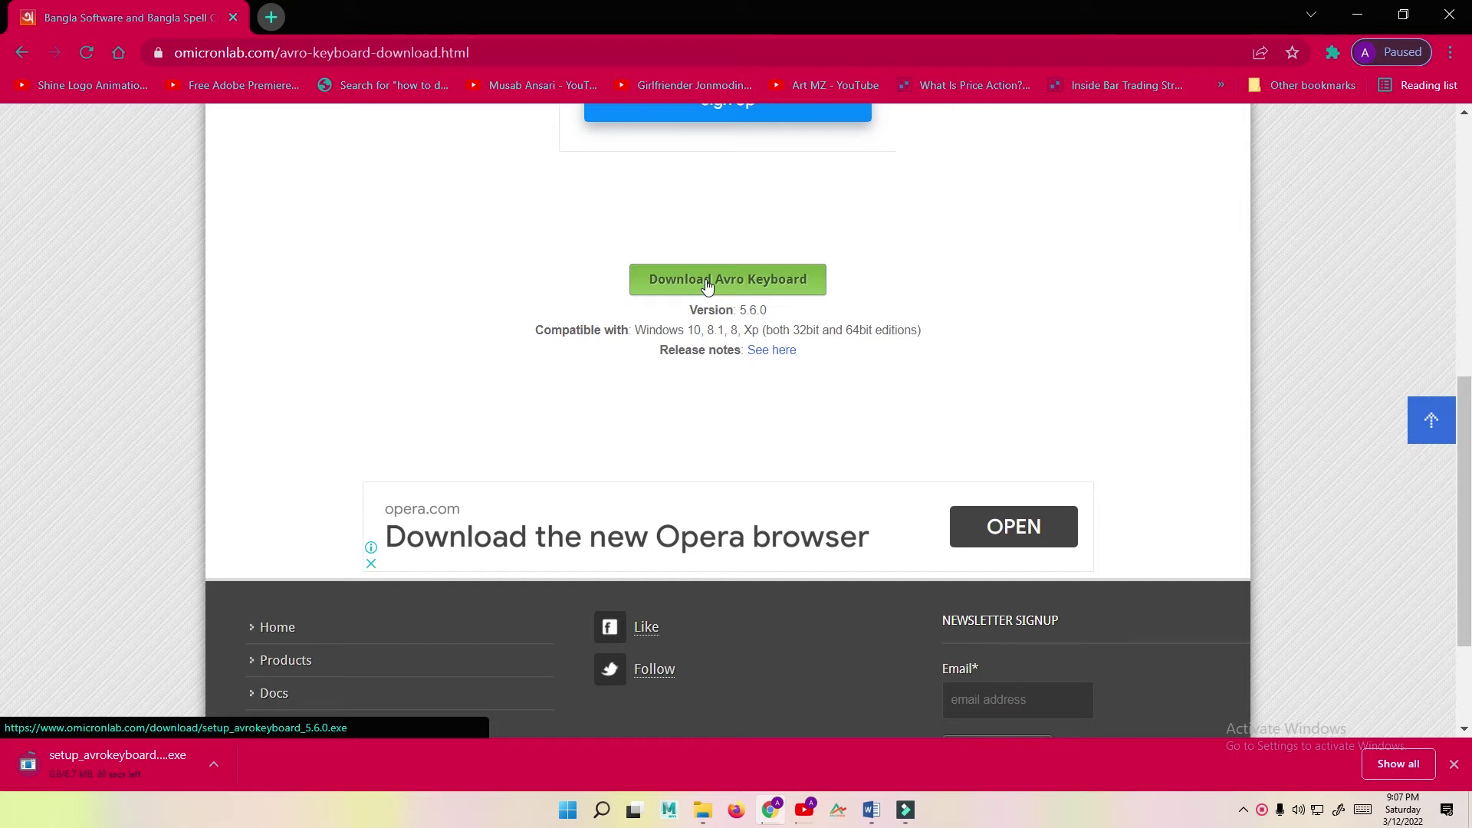
Show the downloaded installer in its folder and run setup_avrokeyboard_5.6.0, allowing it past the security warning
left_click(216, 766)
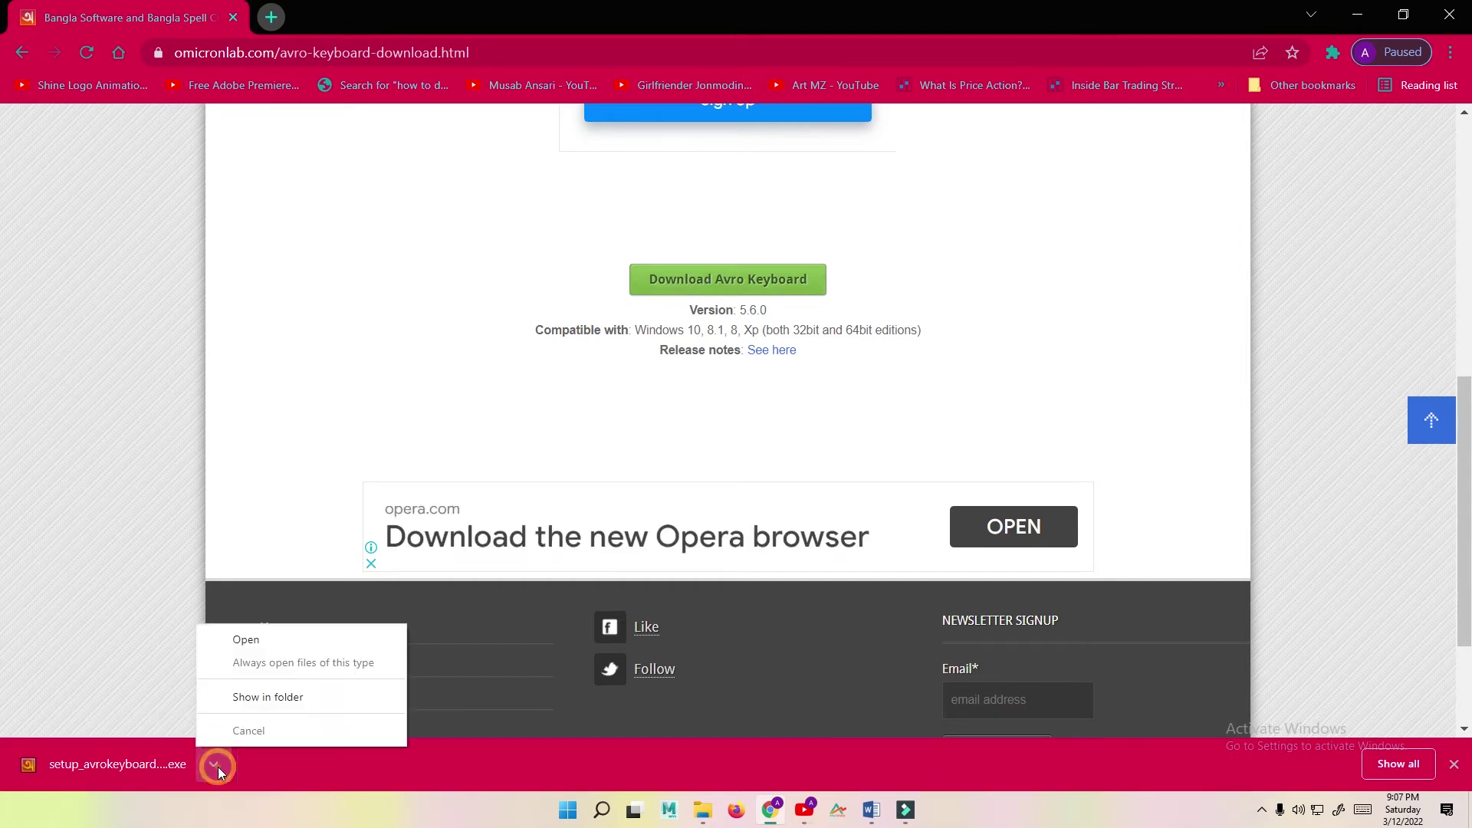
left_click(281, 695)
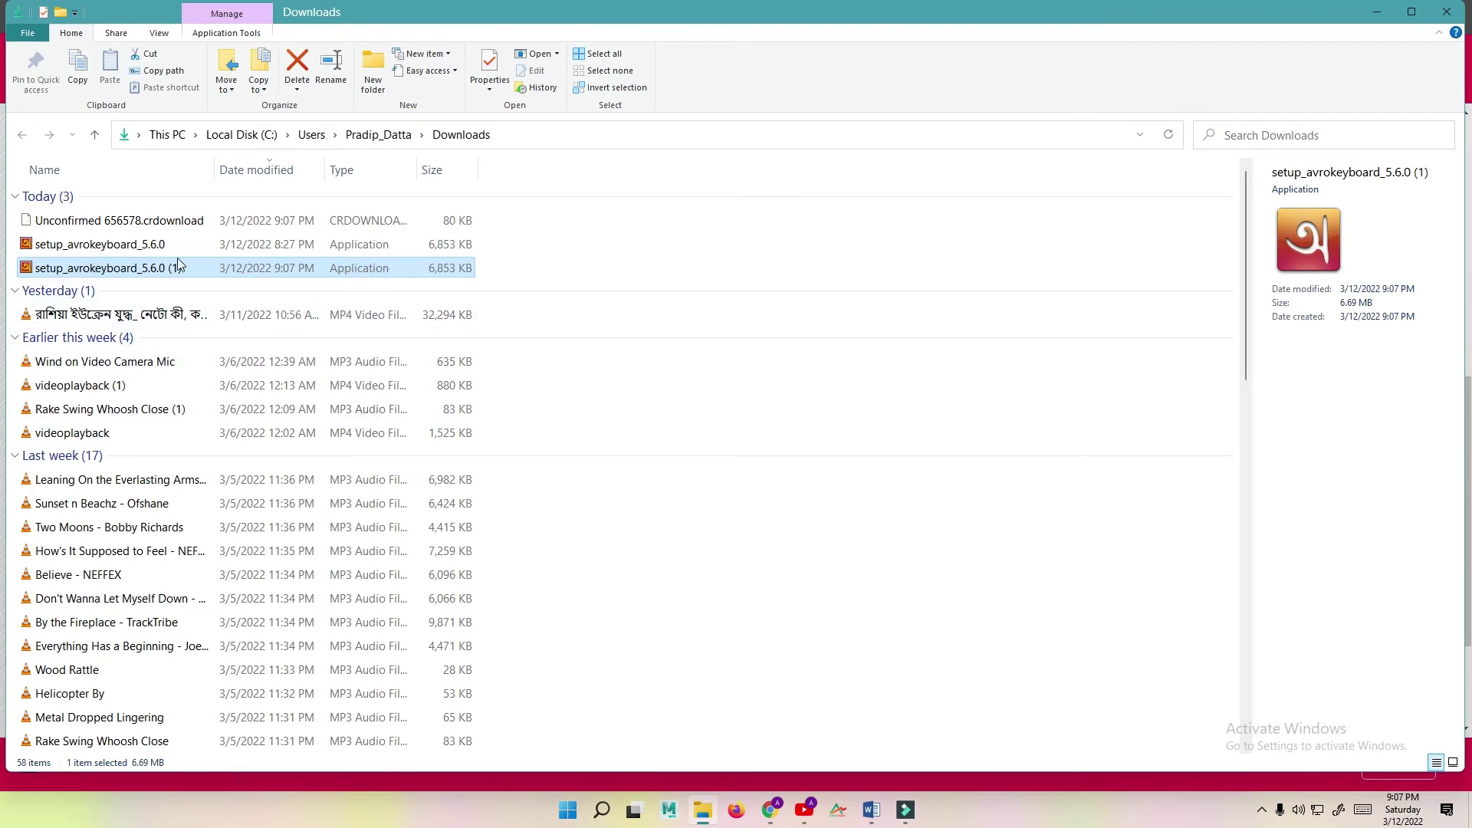
double_click(159, 247)
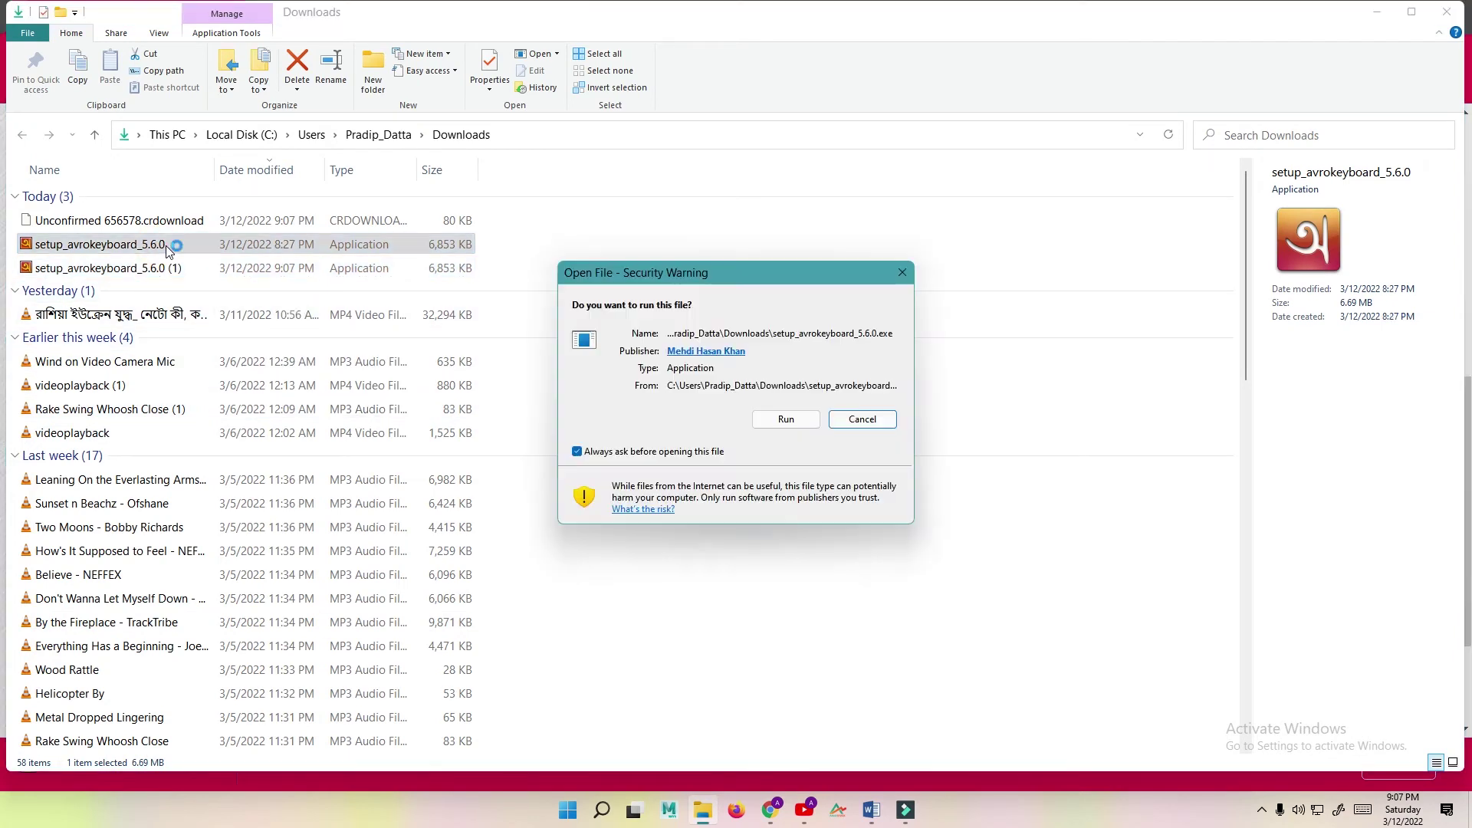
left_click(786, 421)
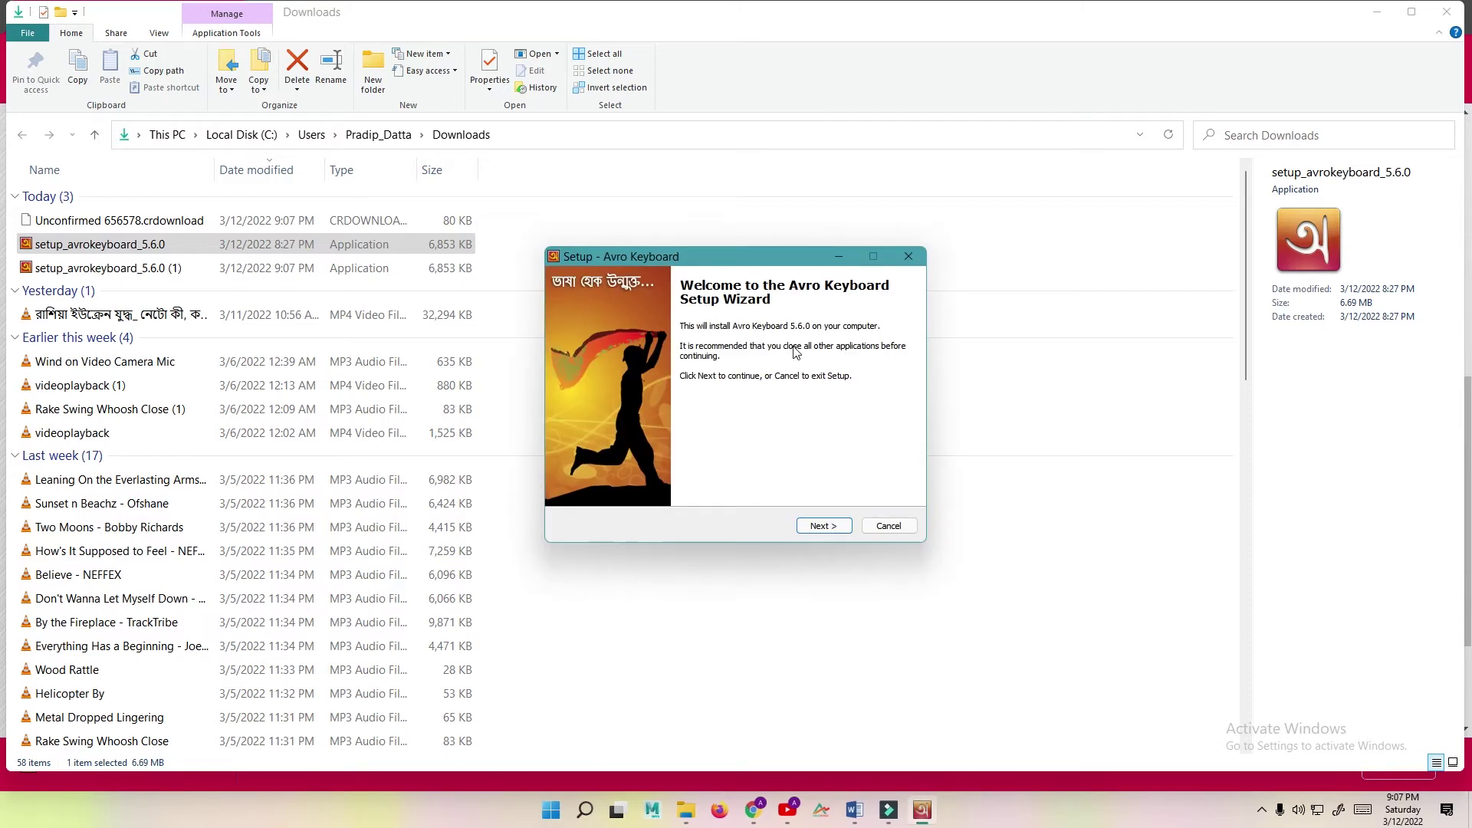
Install Avro Keyboard, accepting the license agreement and keeping the default Start Menu folder and weekly update check
left_click(823, 528)
left_click(643, 479)
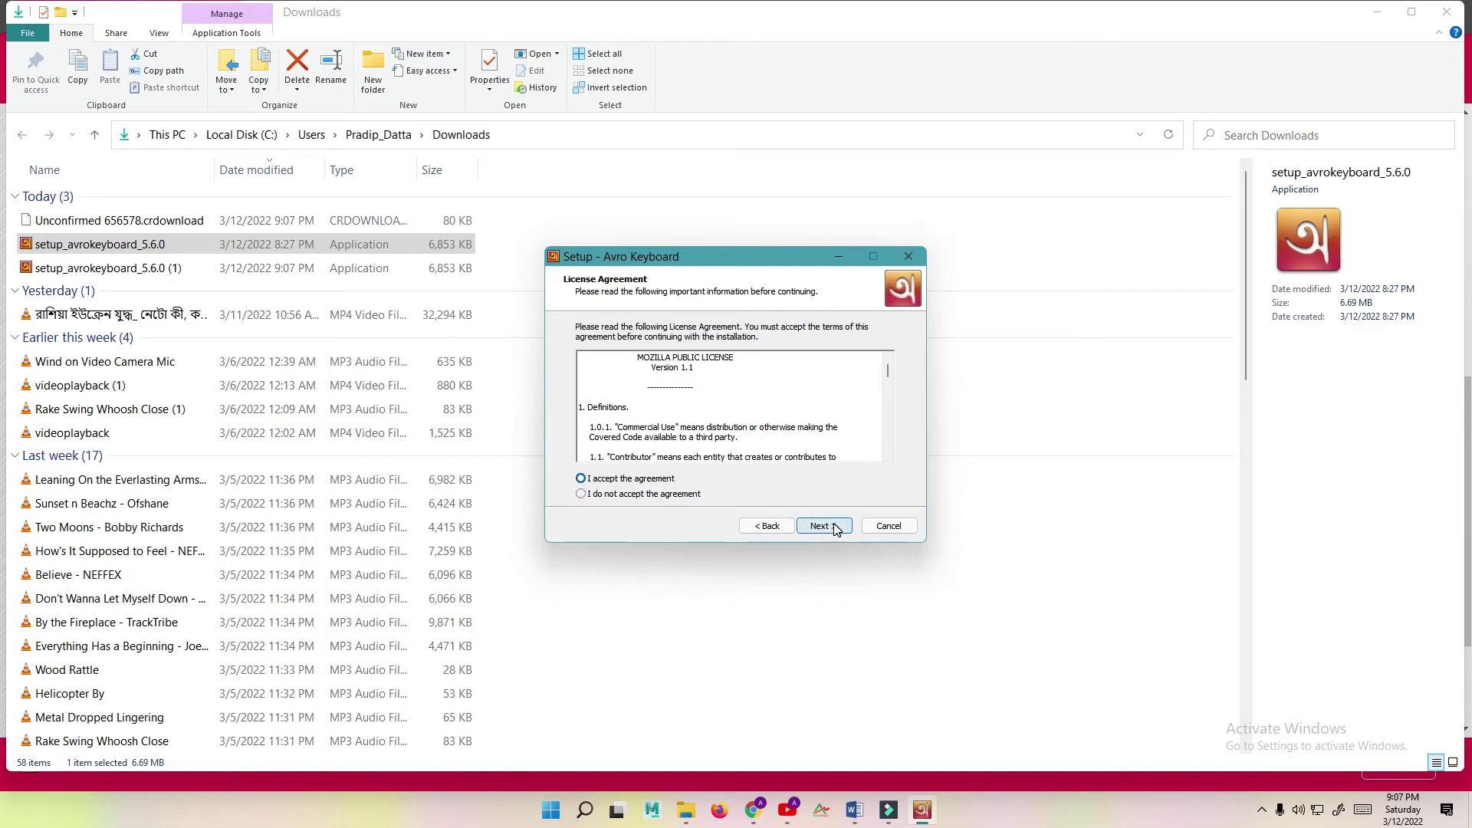
left_click(834, 527)
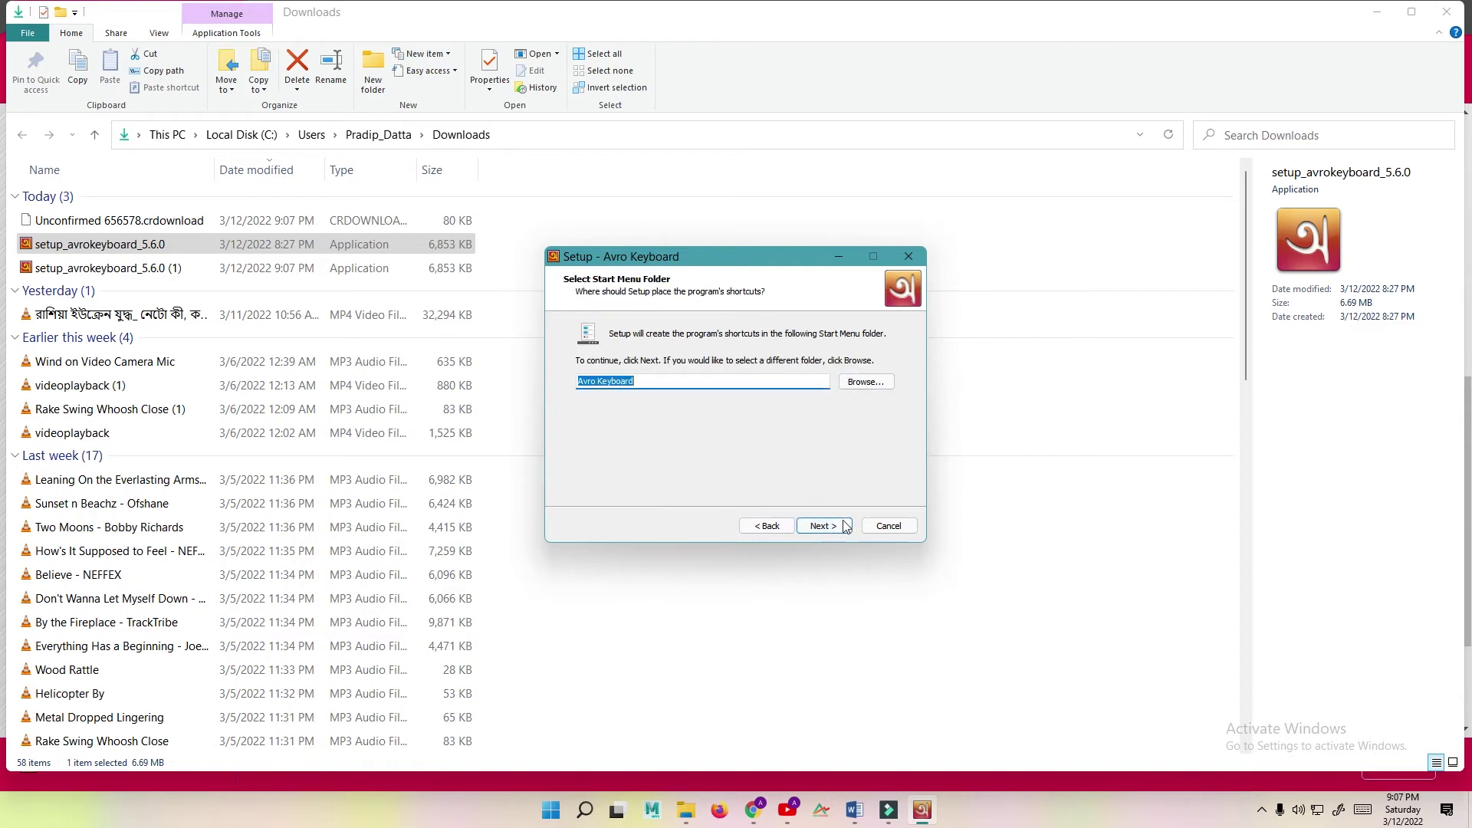
left_click(826, 527)
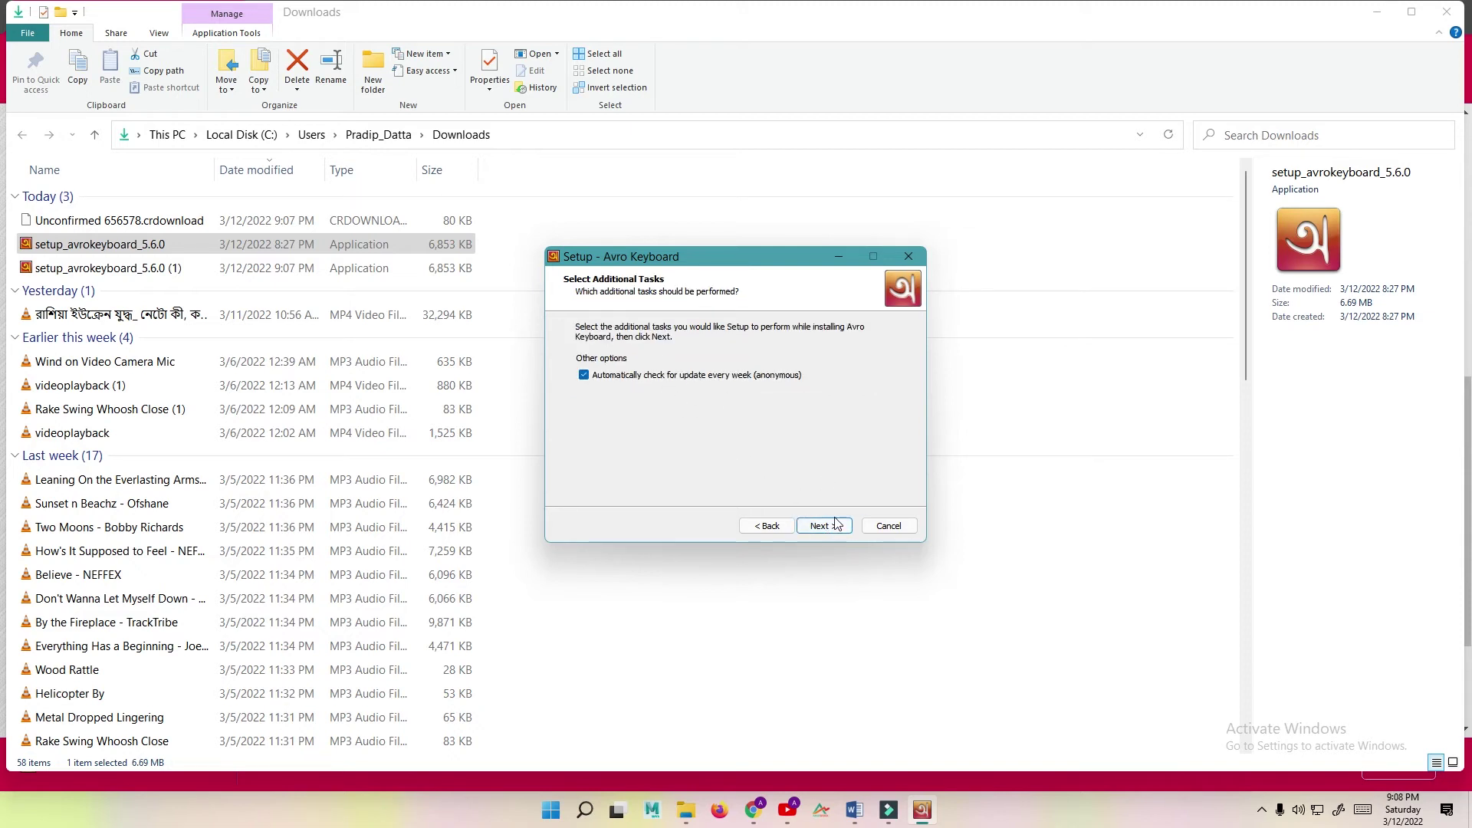
left_click(836, 528)
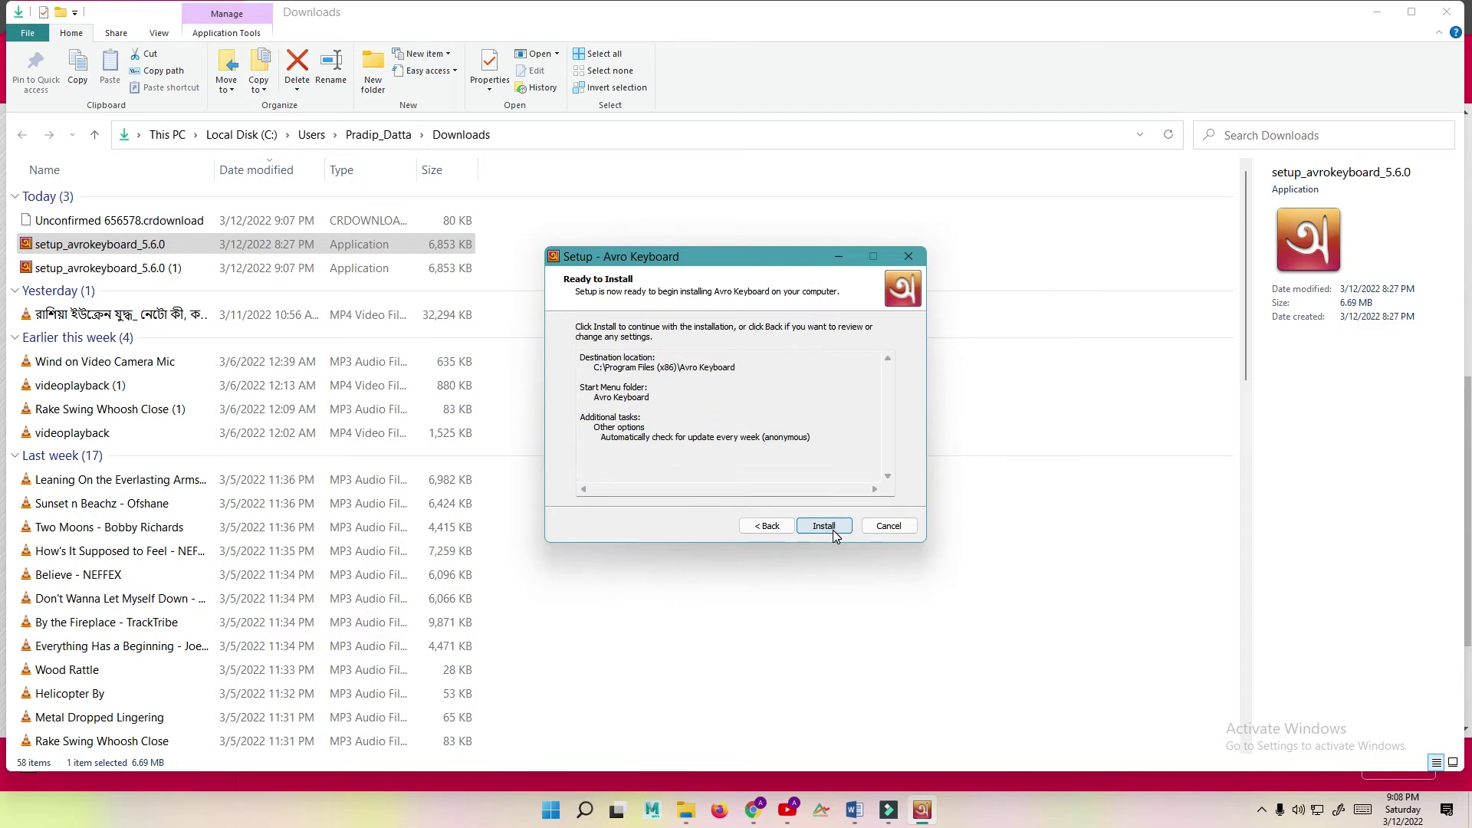
left_click(824, 526)
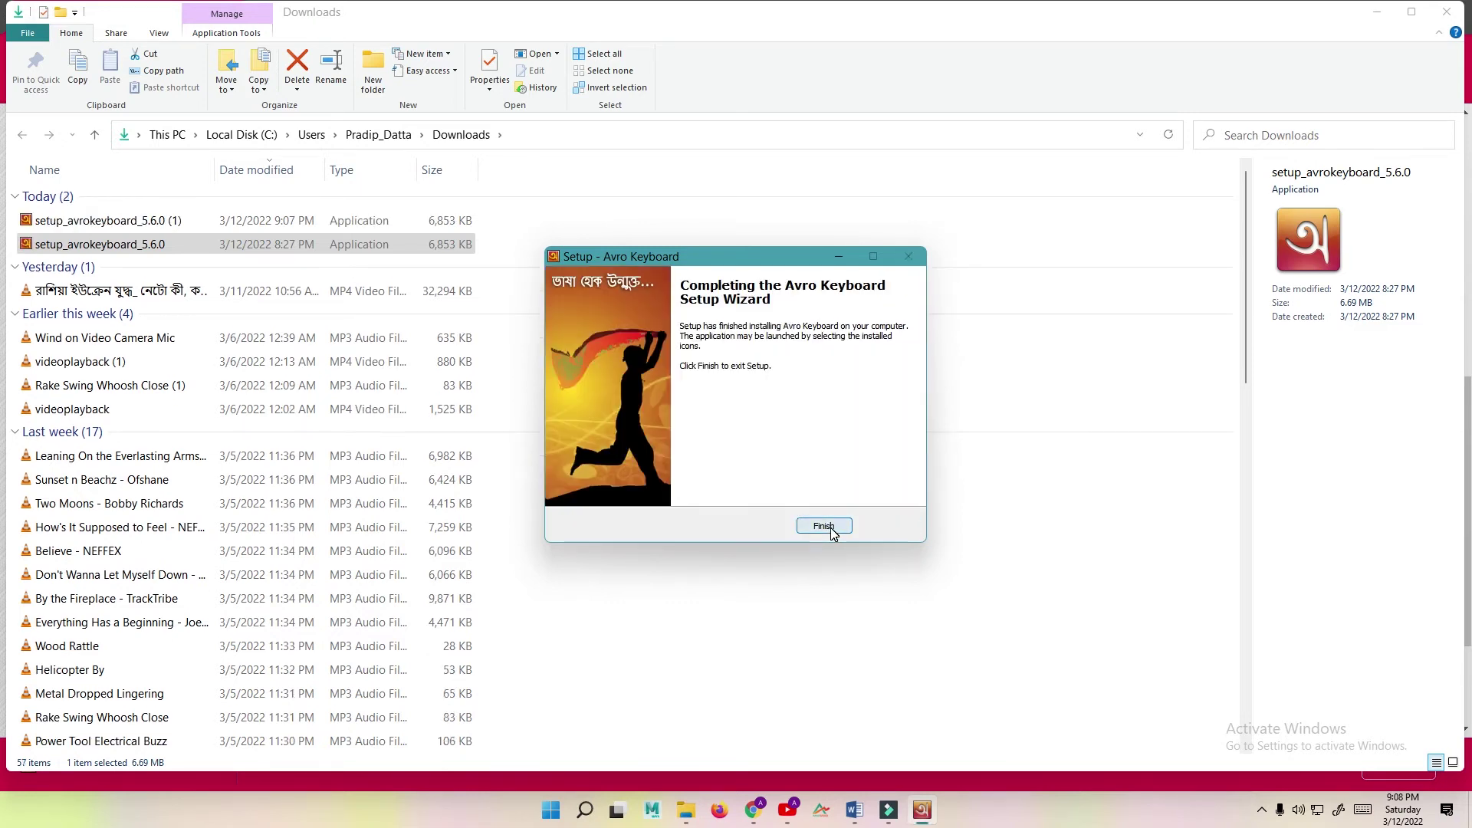
left_click(831, 528)
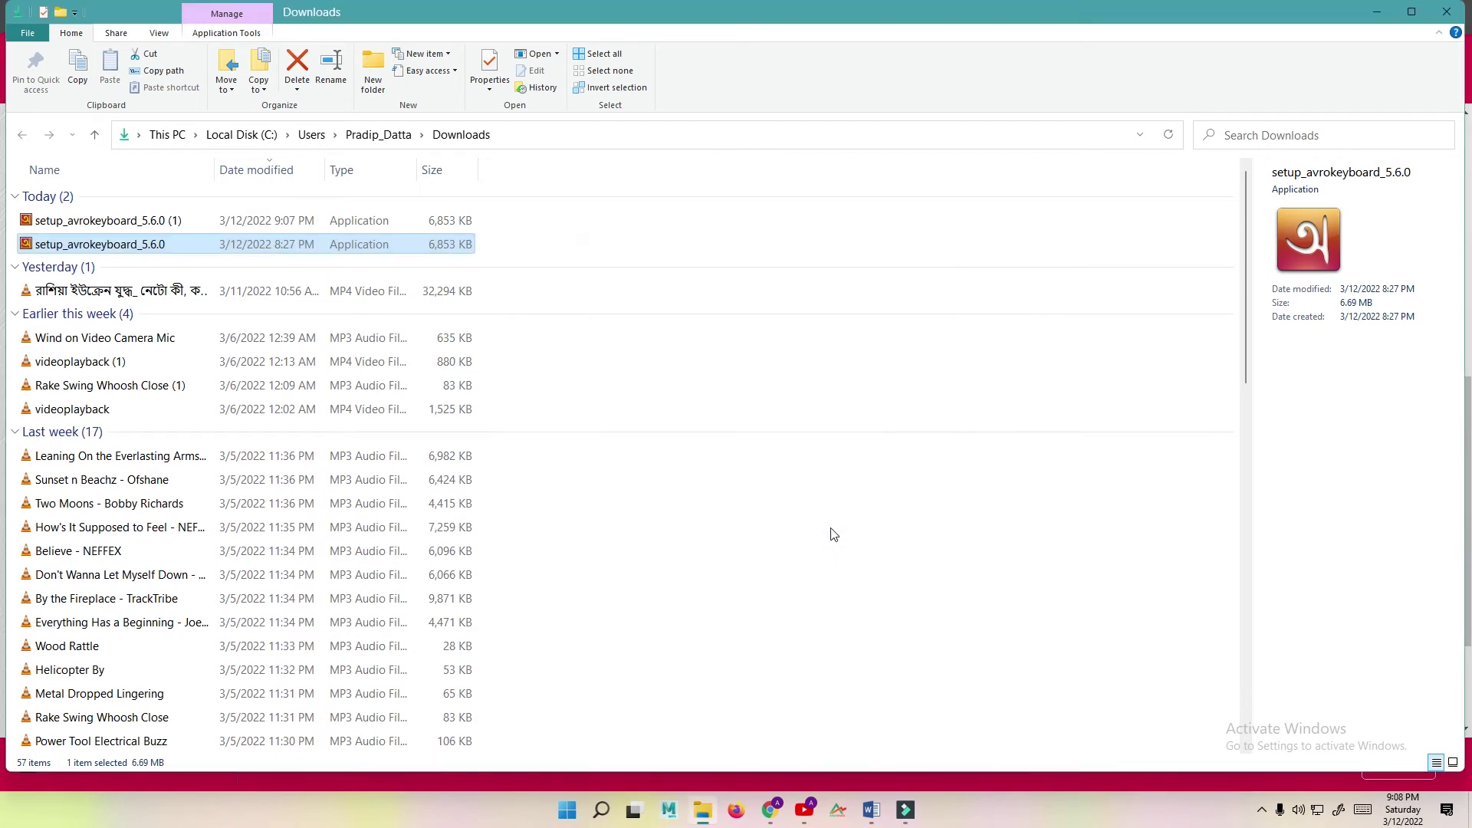
Launch Avro Keyboard from the list of all installed apps
left_click(566, 812)
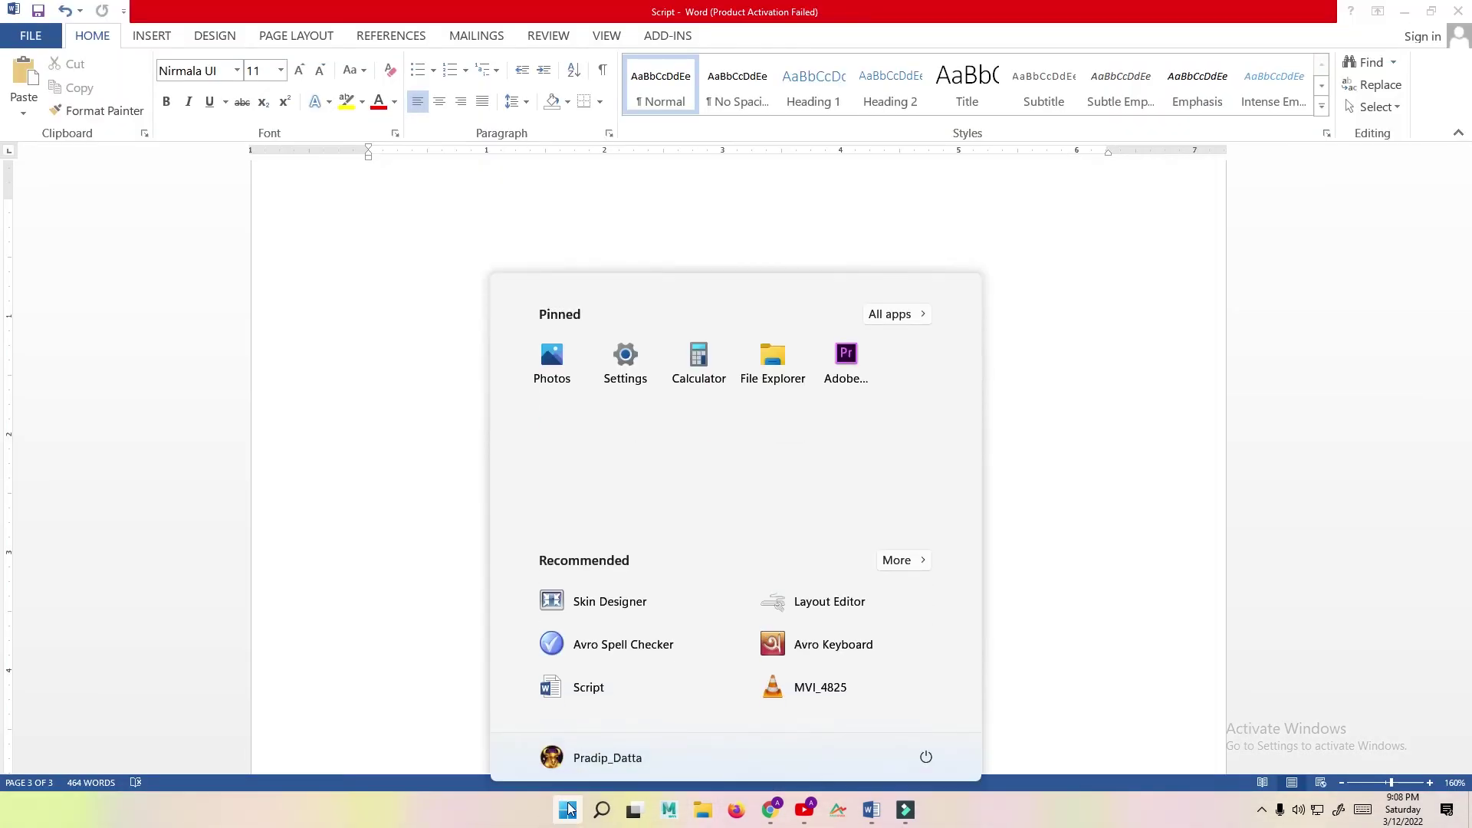
left_click(895, 316)
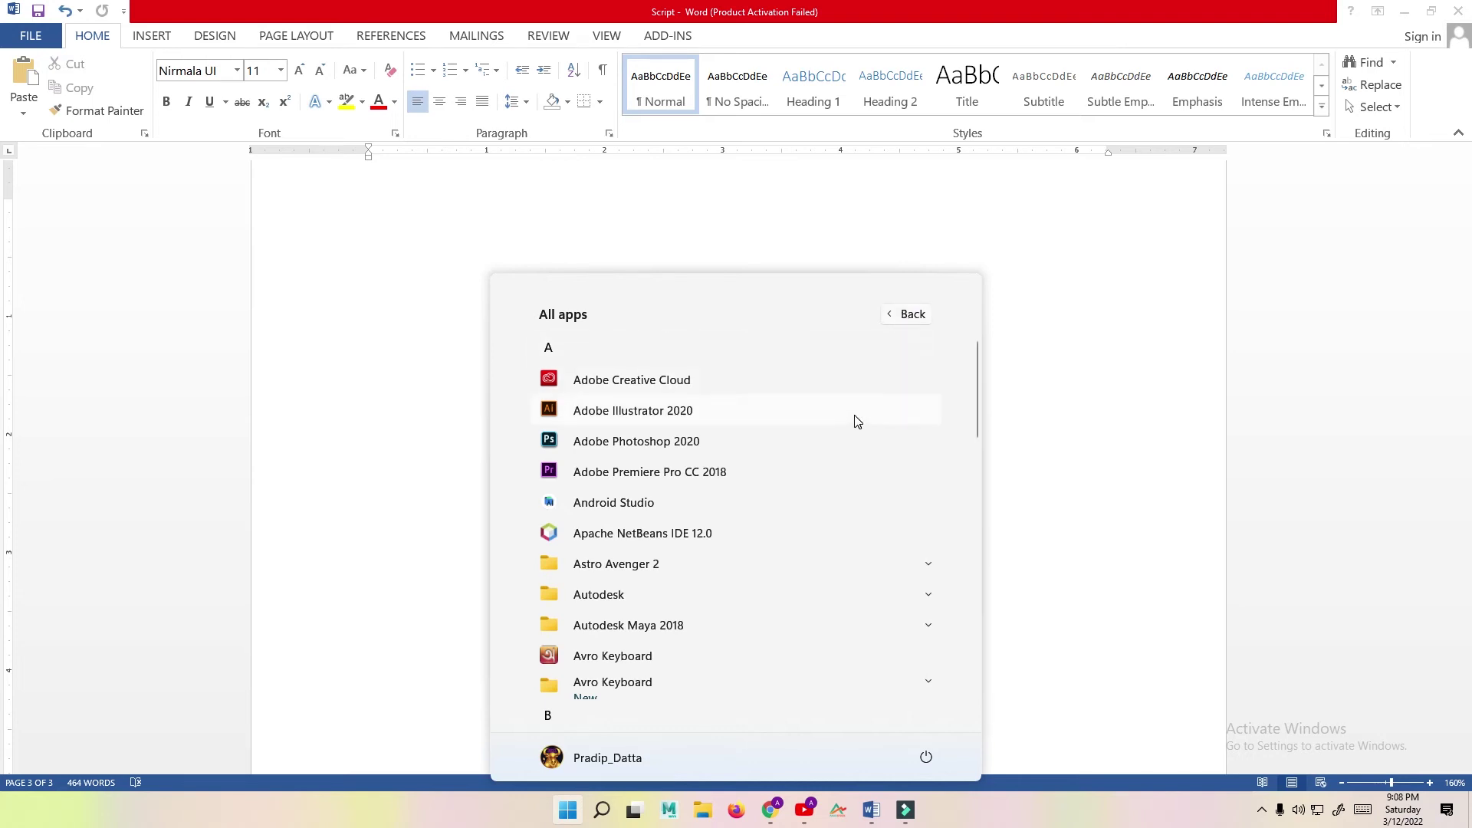
scroll(857, 421, "down", 5)
scroll(858, 435, "down", 3)
scroll(858, 435, "up", 8)
left_click(614, 657)
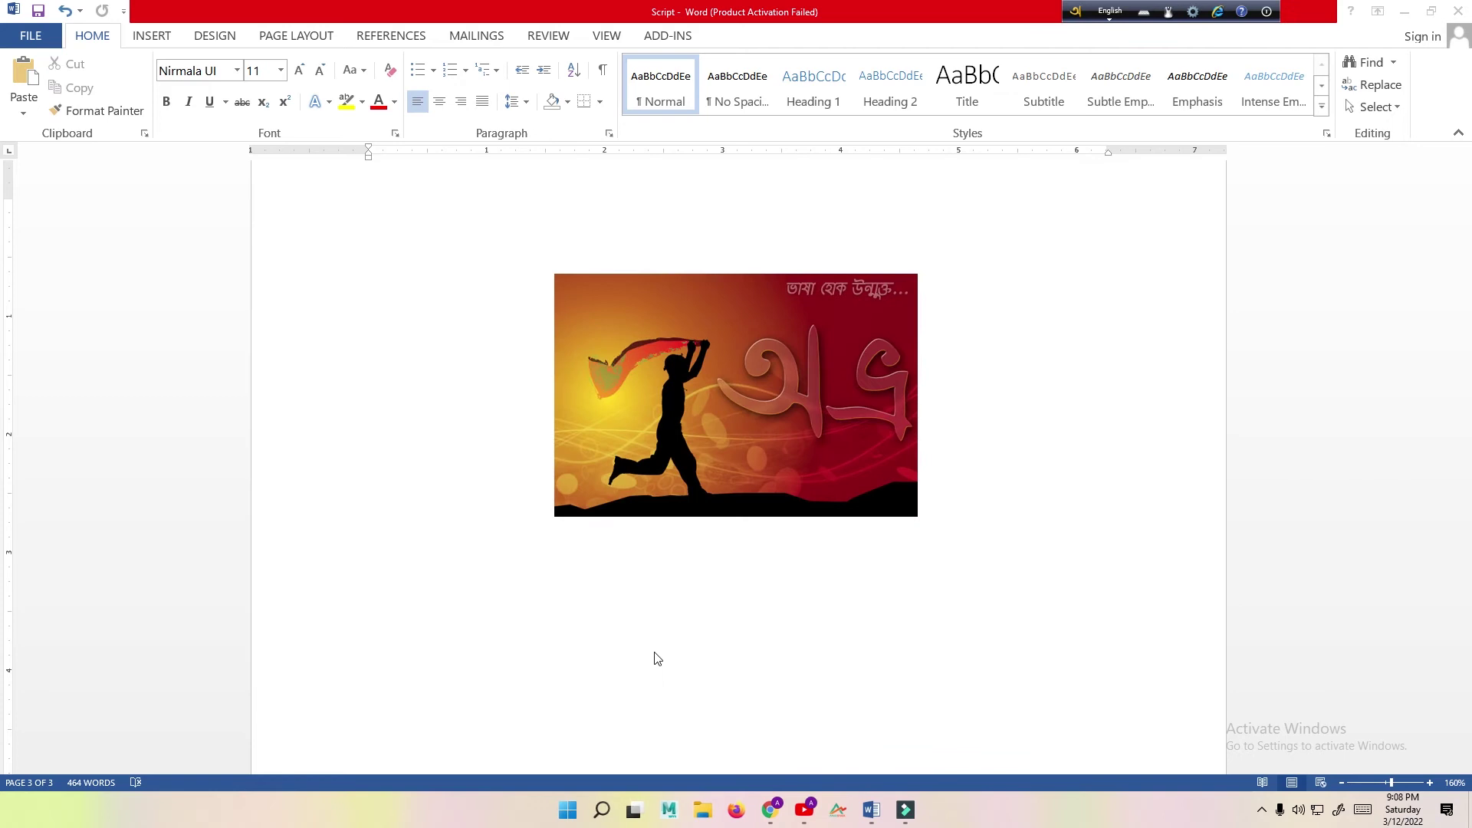
Test English typing in the Word document with the letter "a", remove it, and switch Avro Keyboard to Bangla mode
type("a")
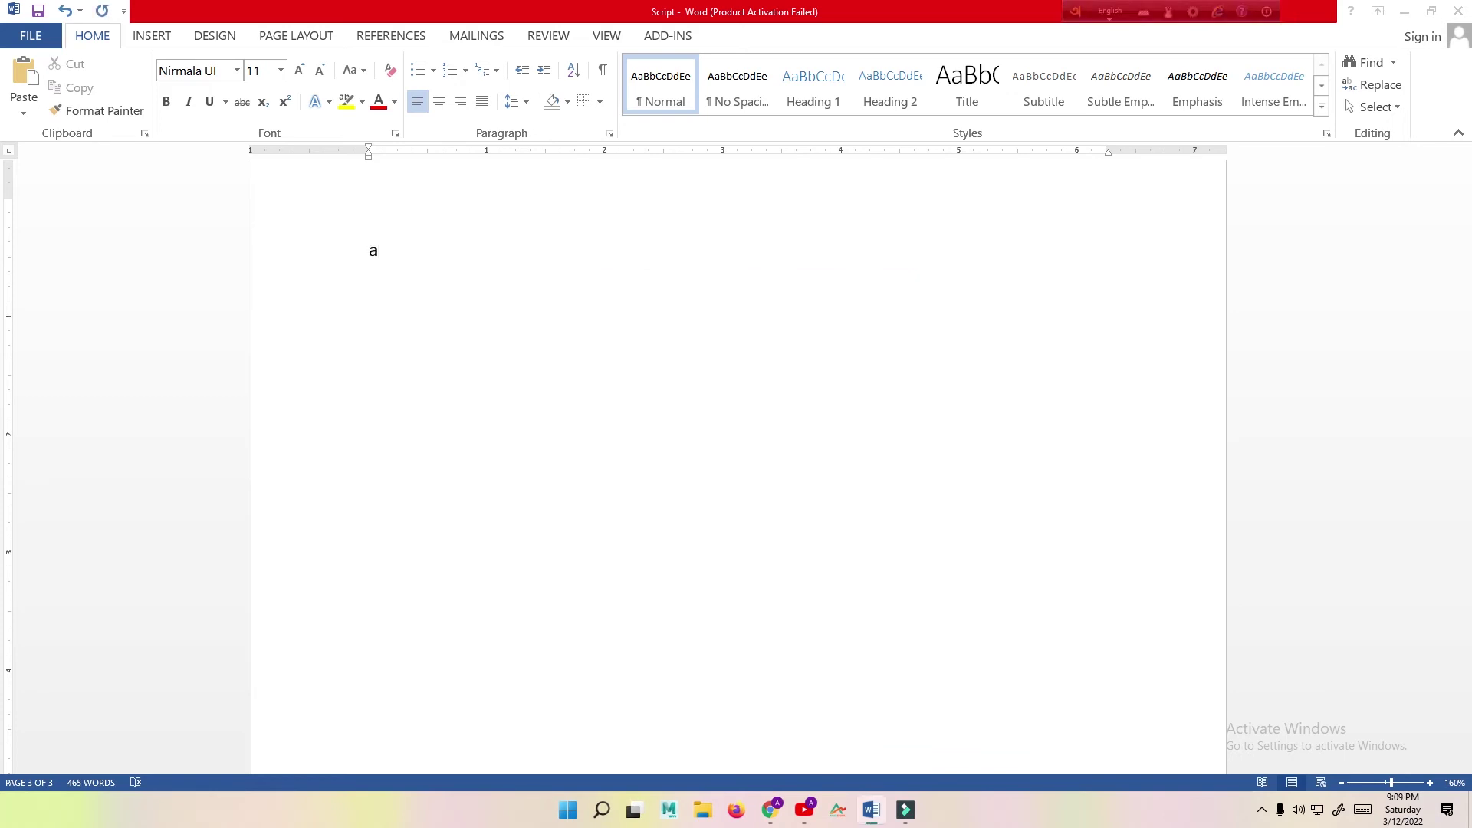
key("BackSpace")
key("F12")
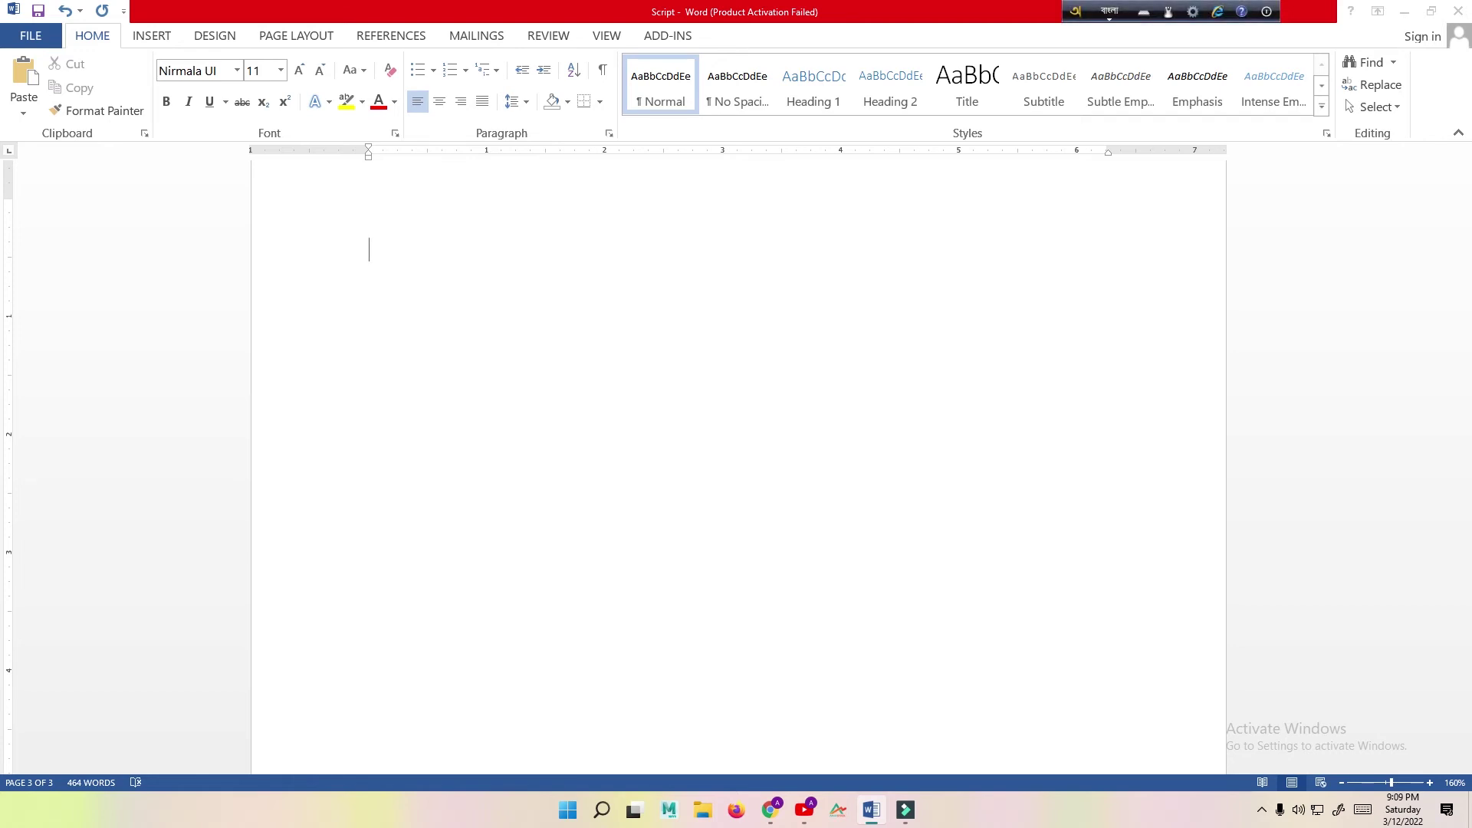
type("ami")
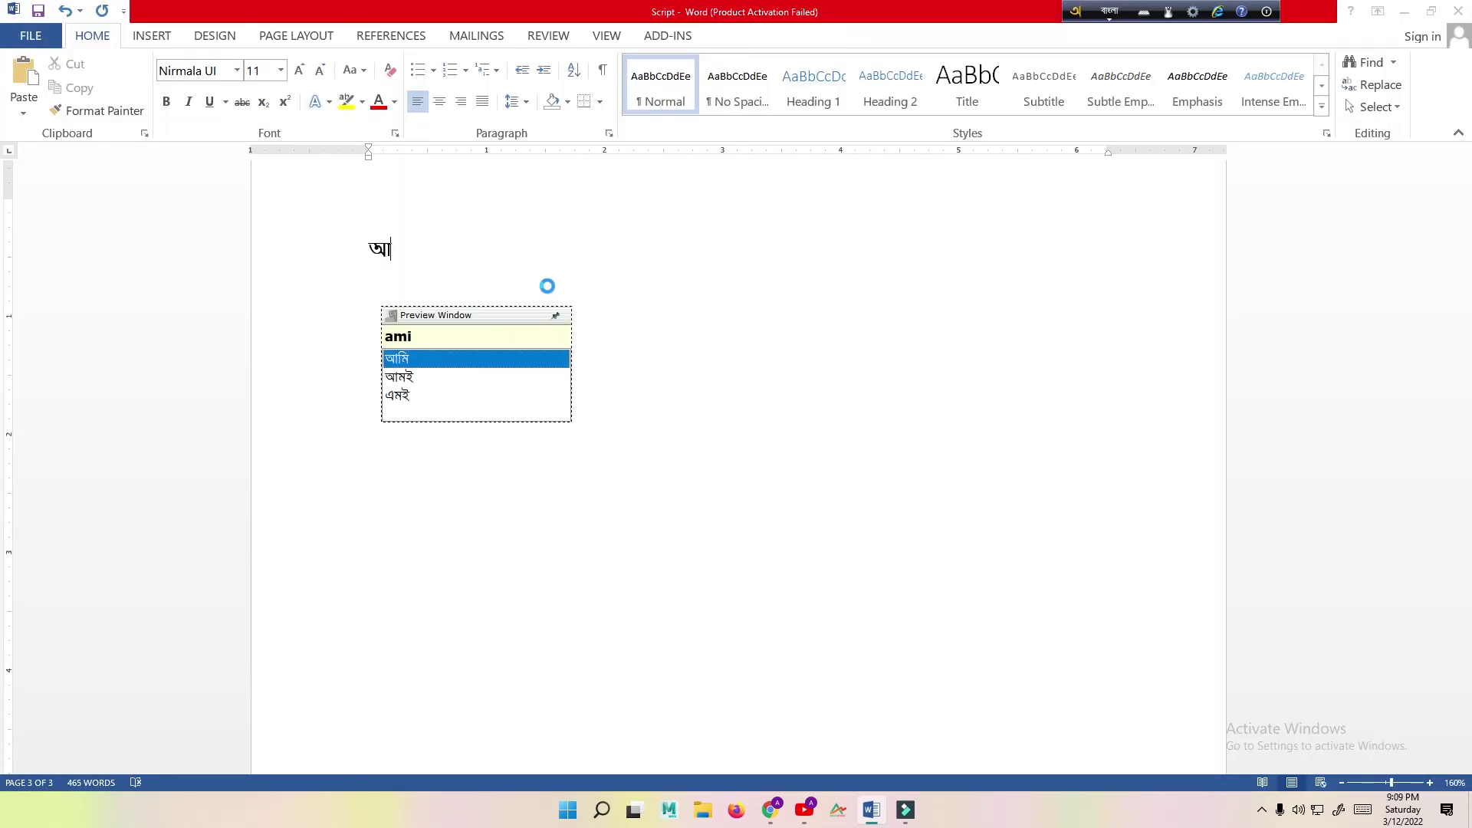
left_click(275, 262)
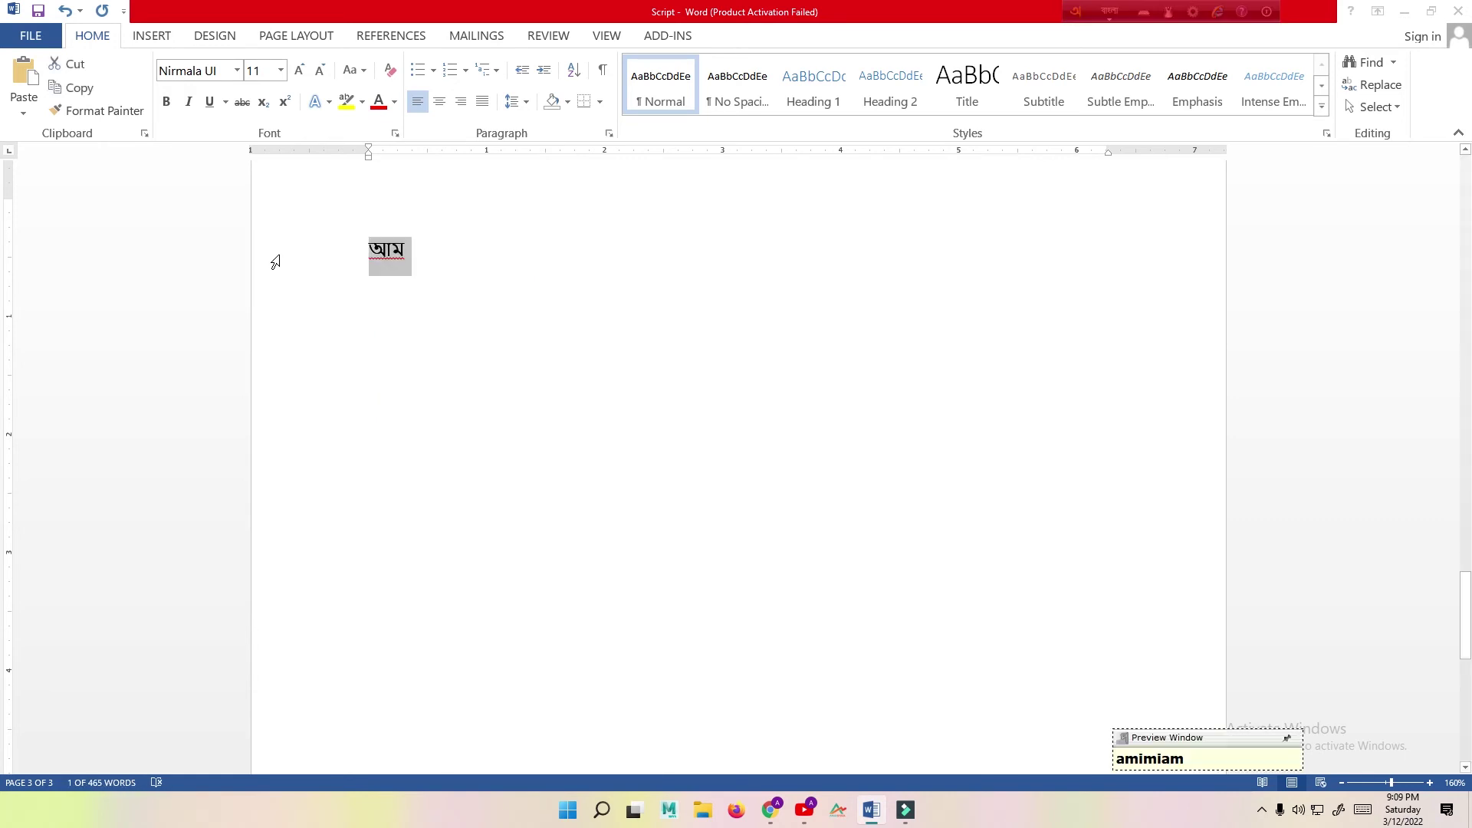
key("BackSpace")
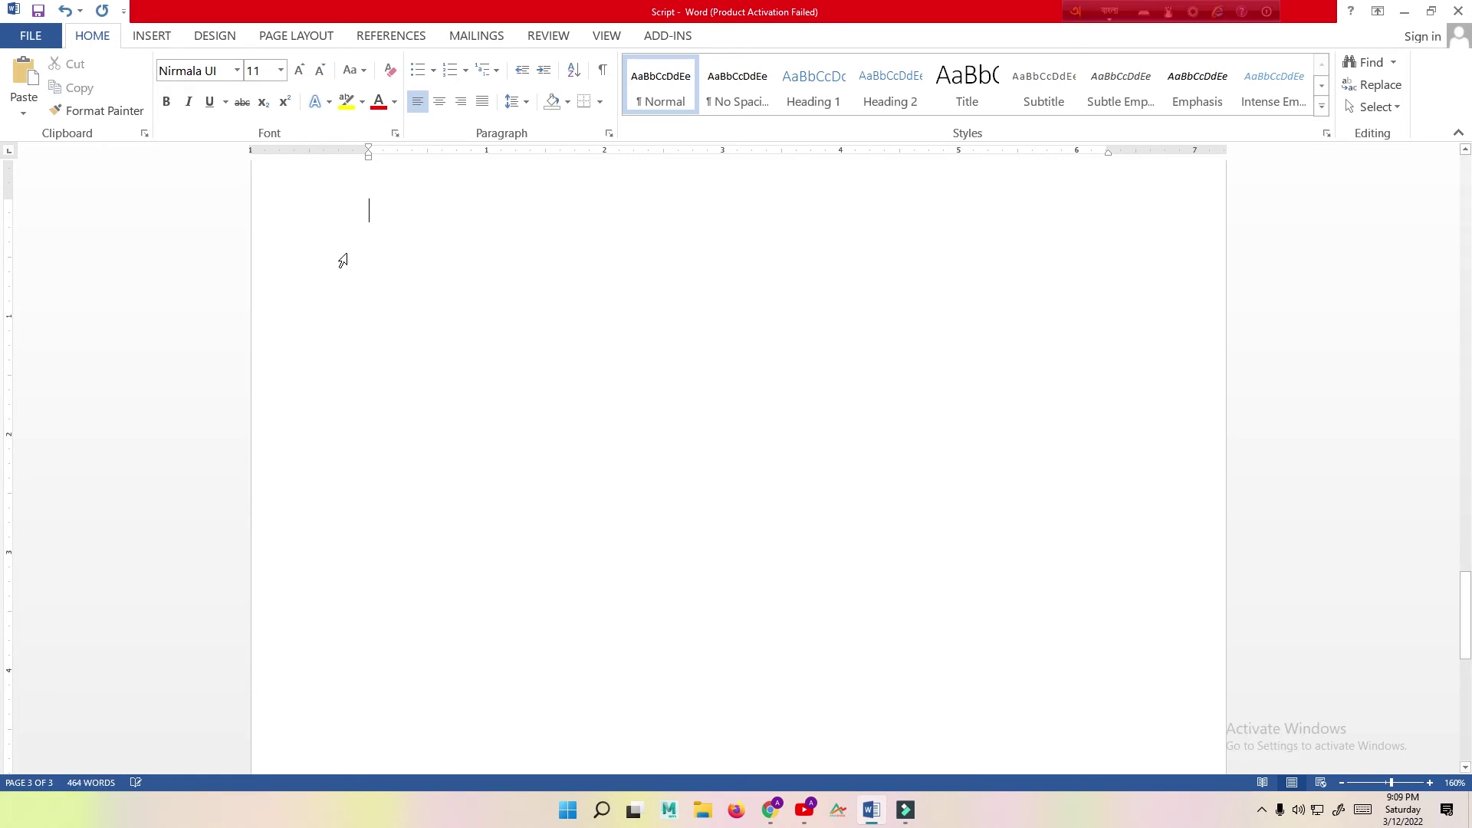
Write the Bangla sentence "আমি তোমাকে ভালবাসি।" phonetically in the document
type("আমি ")
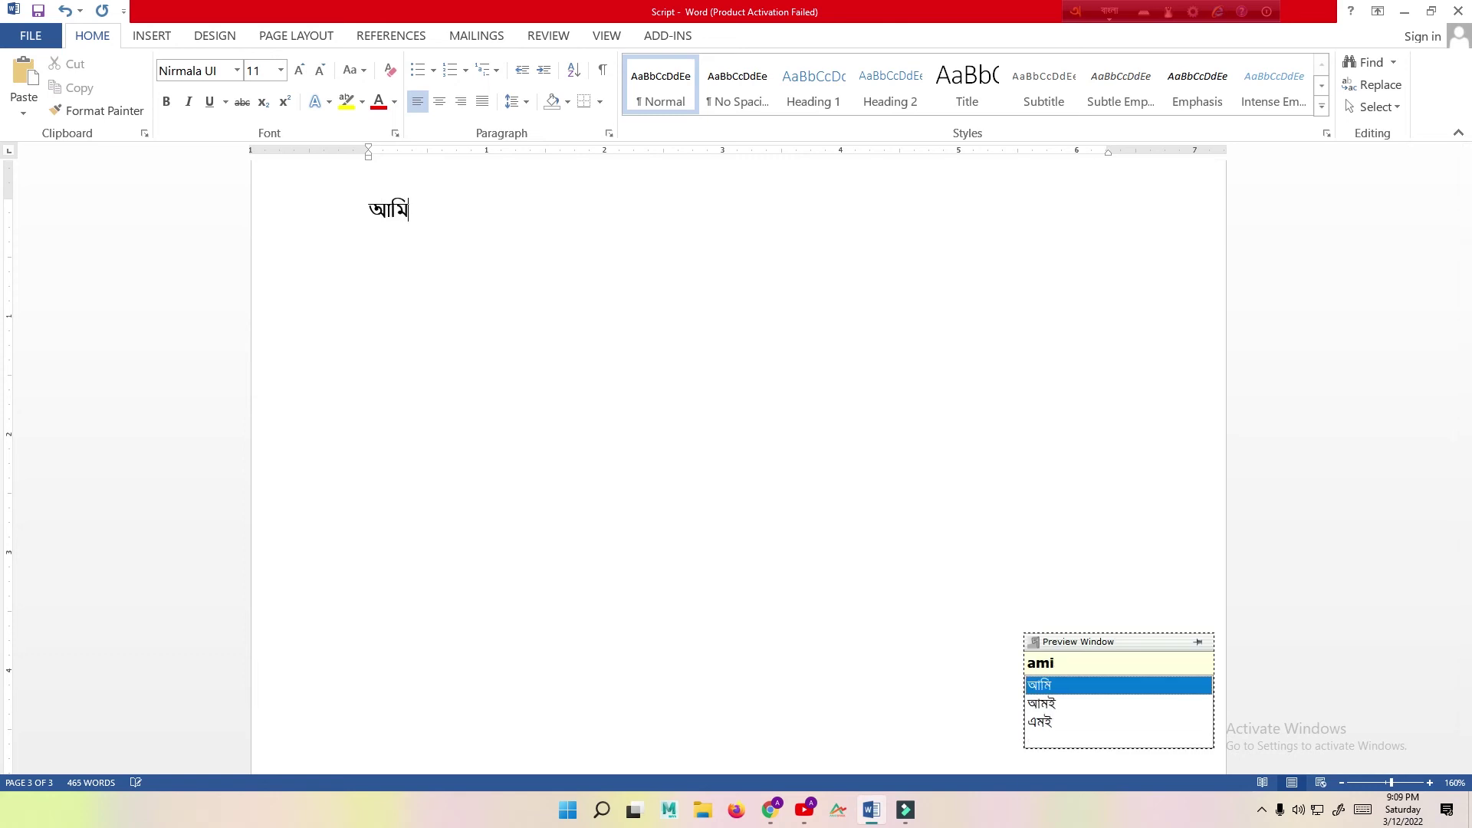
type("তো")
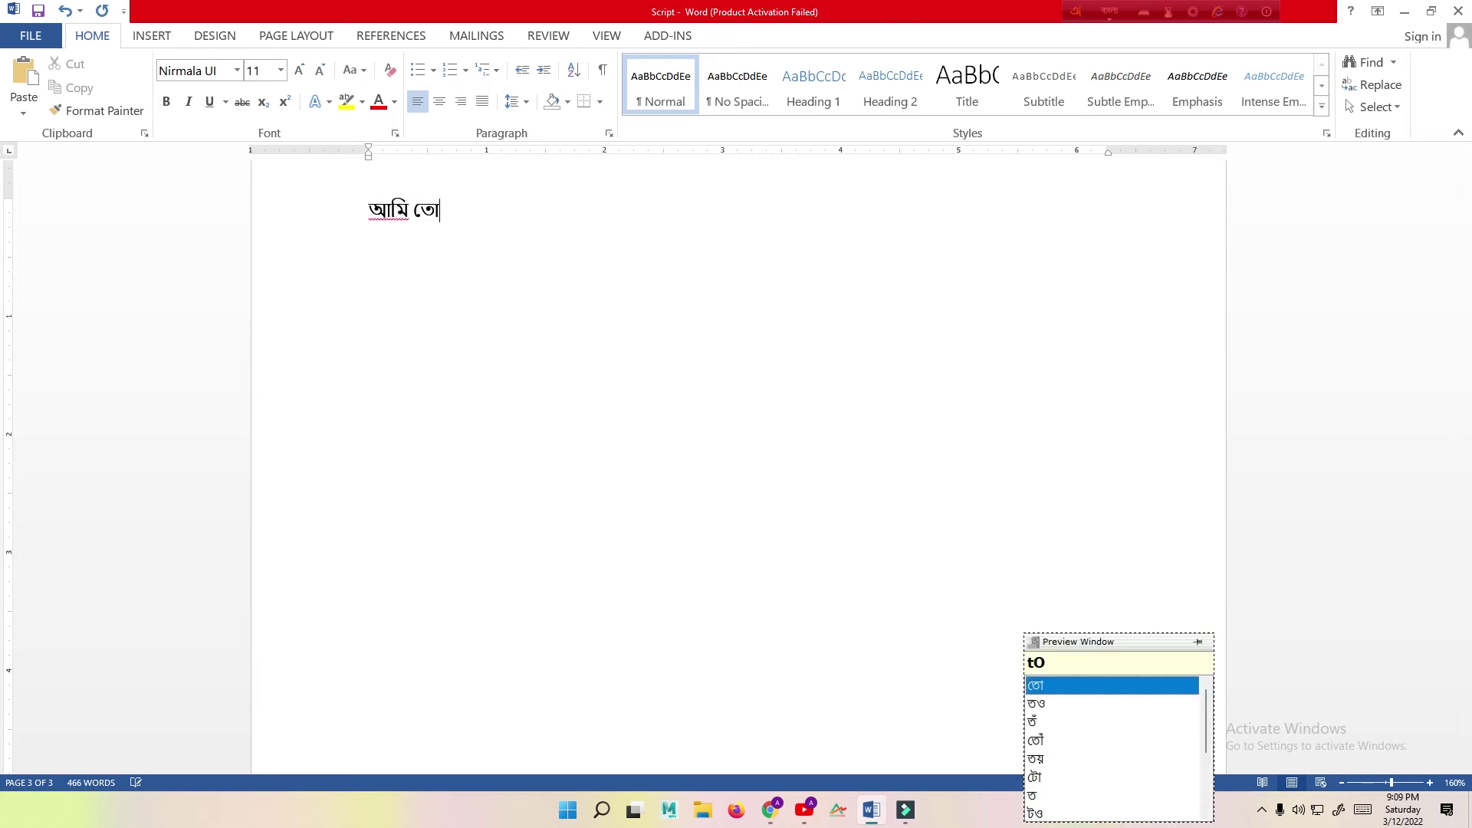
type("মাকে ")
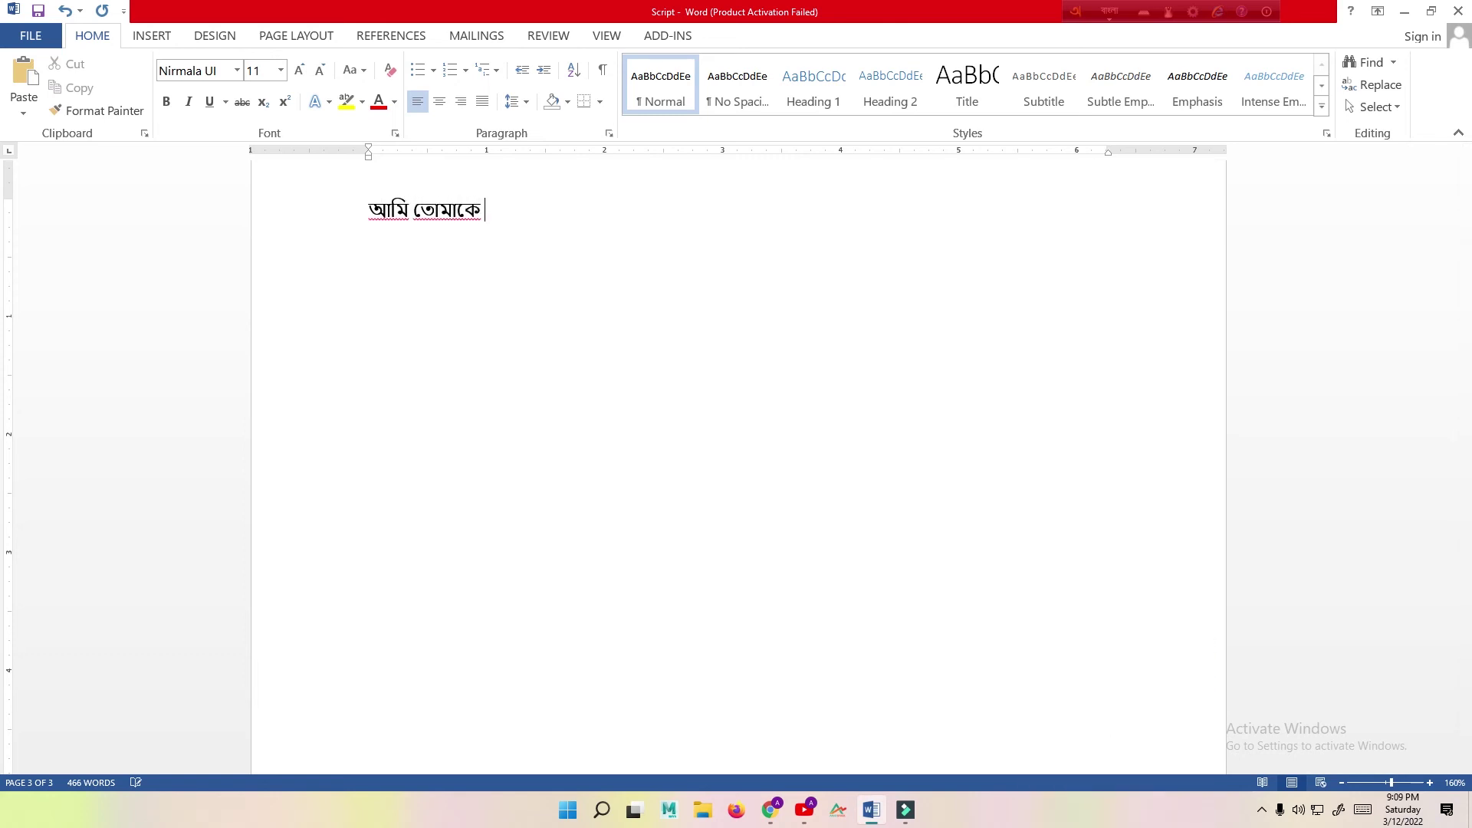
type("ভ")
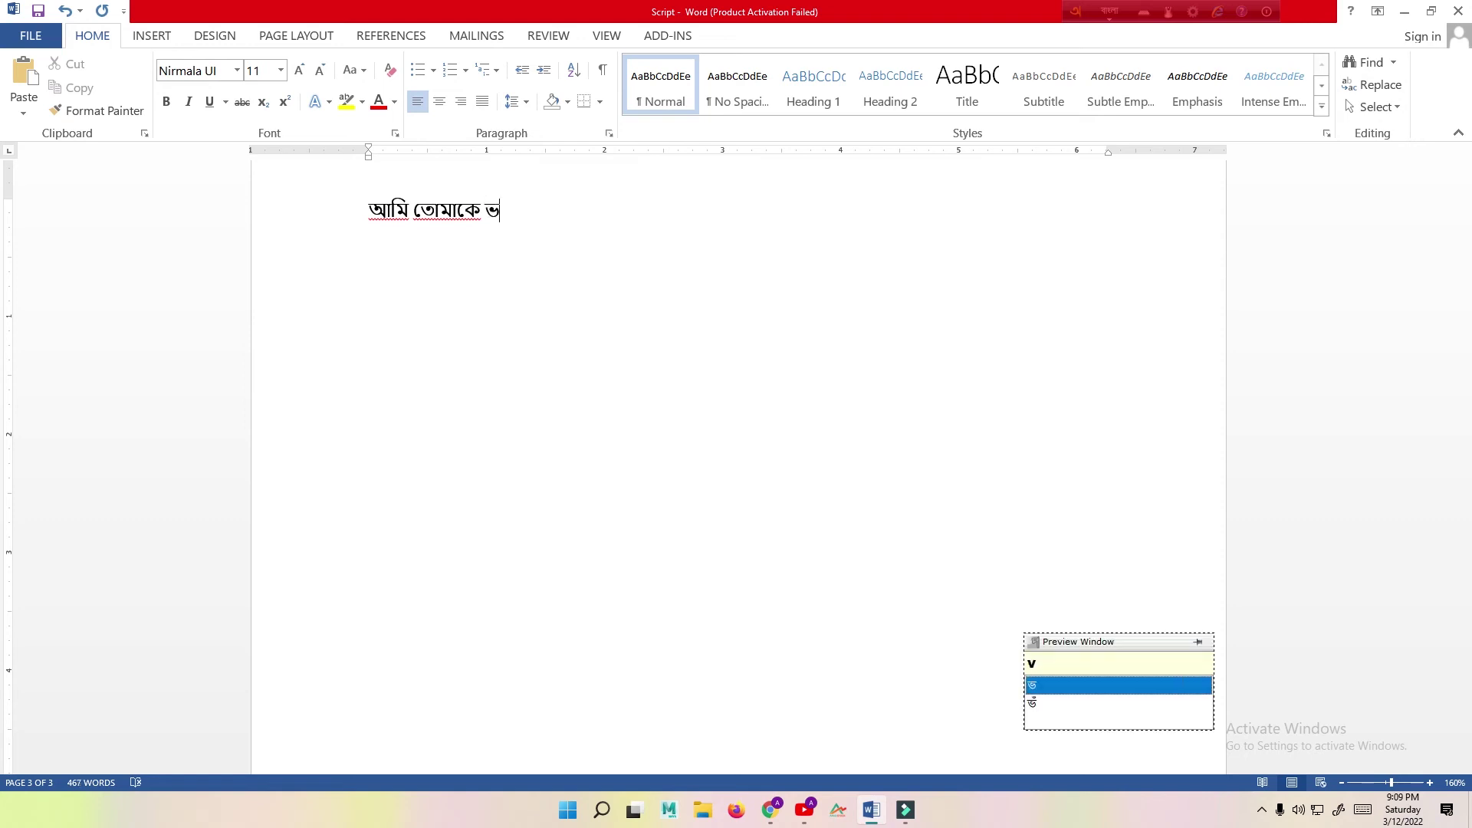
type("ালবাসি।")
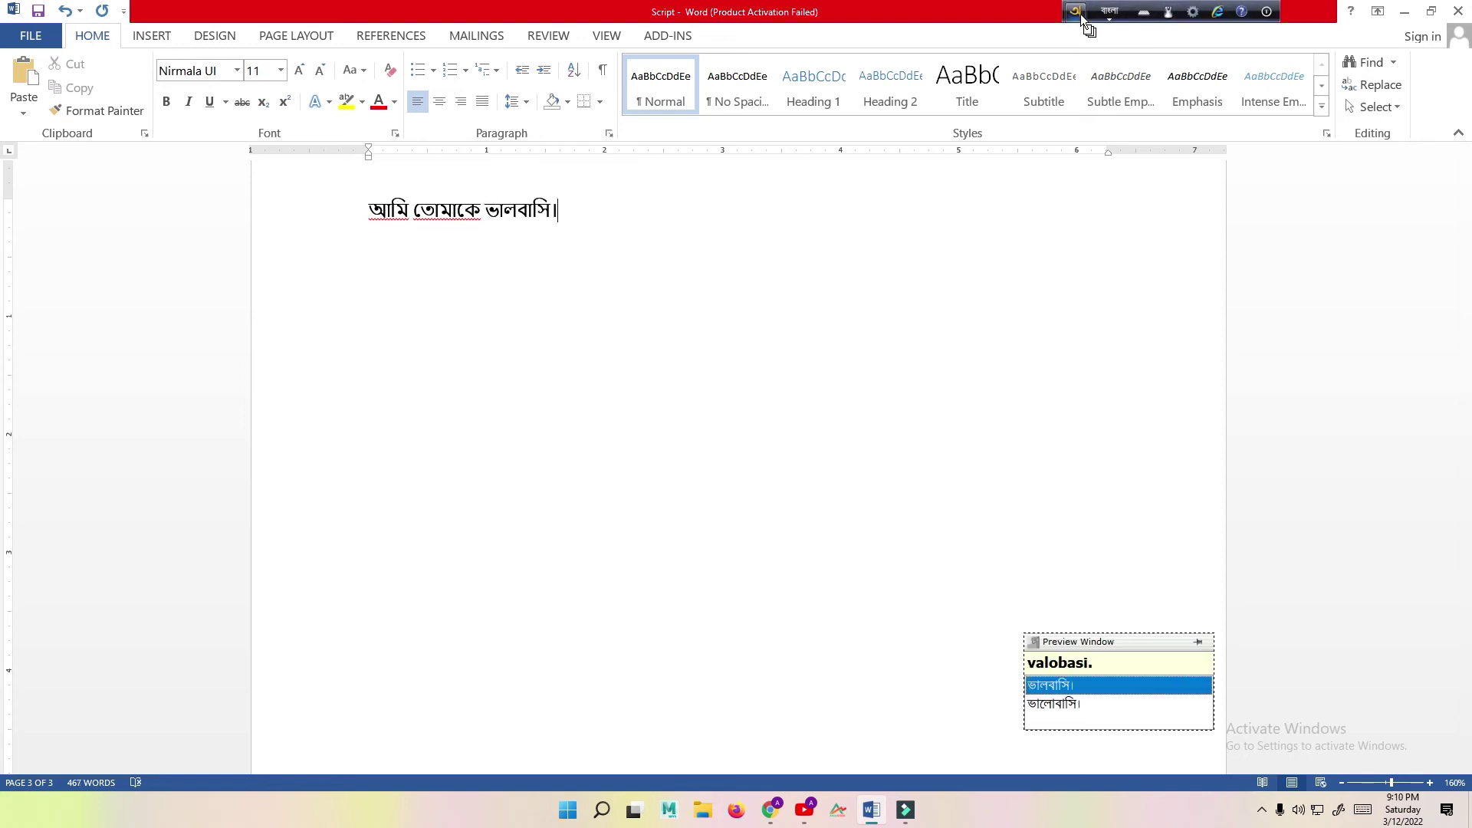
Review Avro Keyboard's main commands and keyboard layout choices, and view the active Avro Phonetic layout in the Layout Viewer
left_click(1080, 14)
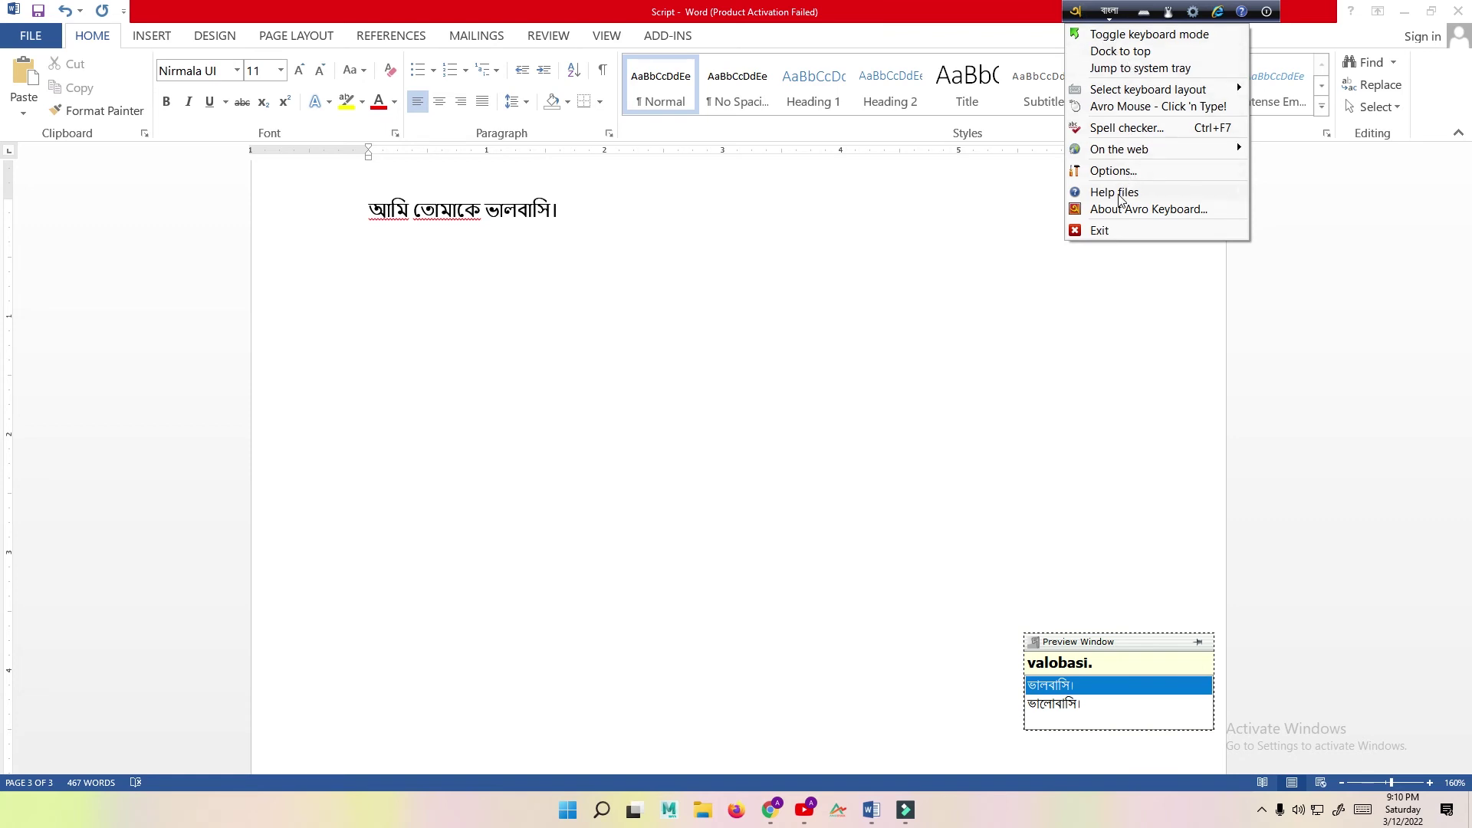
left_click(1111, 21)
left_click(1112, 23)
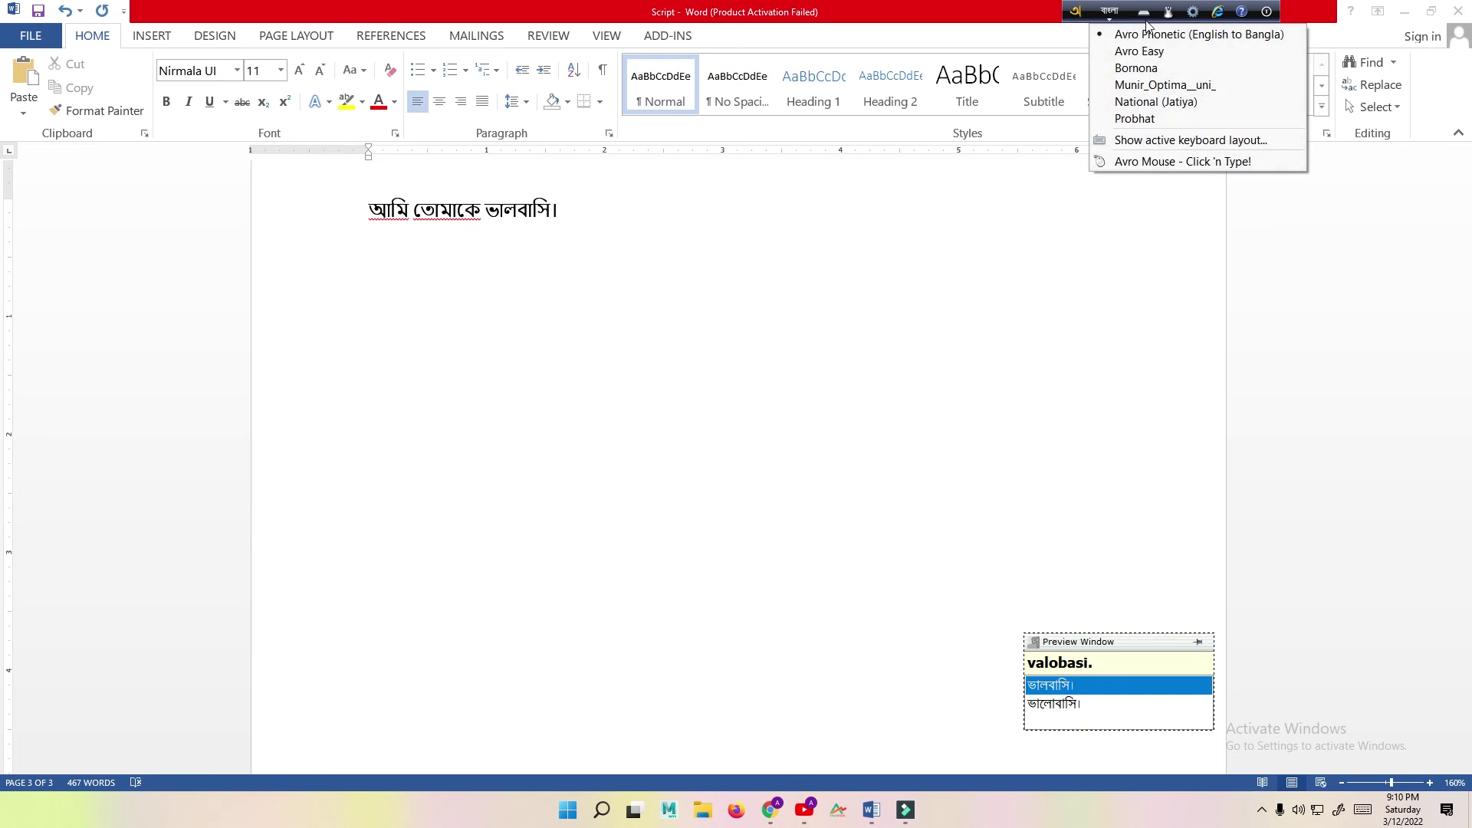
left_click(1143, 13)
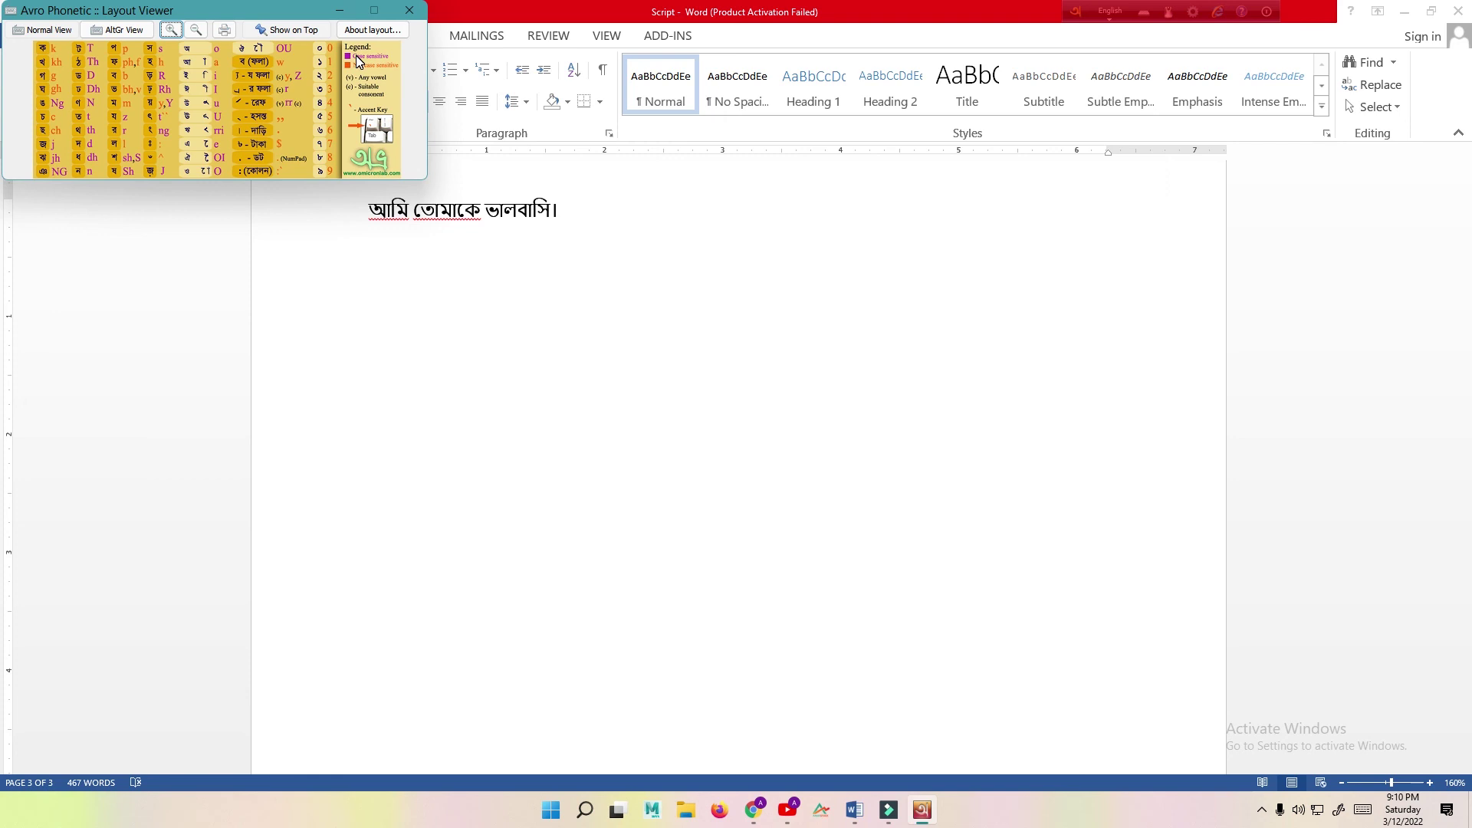
left_click(408, 11)
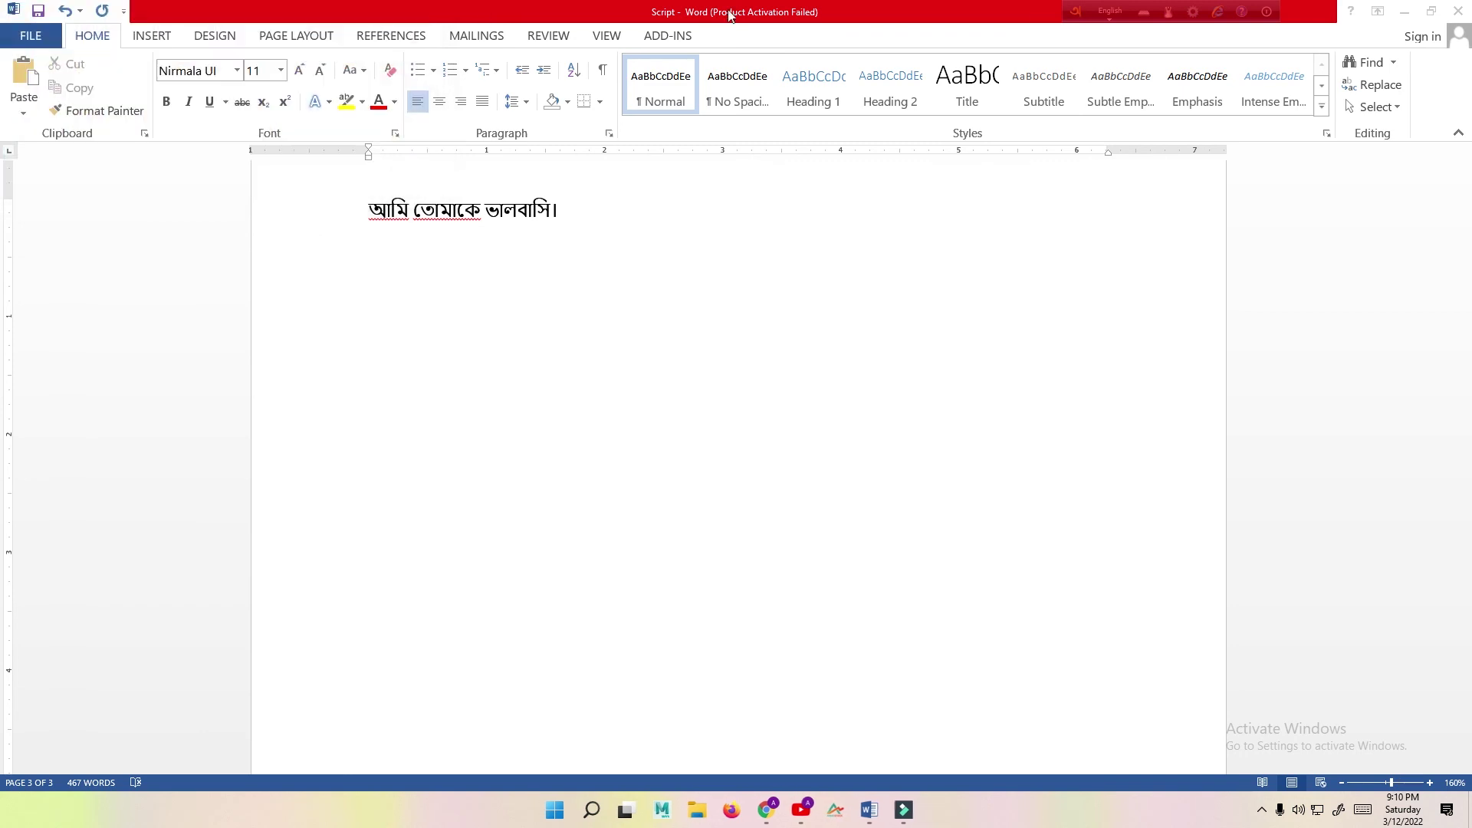
Try entering the letter "ল" after the sentence with Avro Mouse, and remove it from the document
left_click(1168, 15)
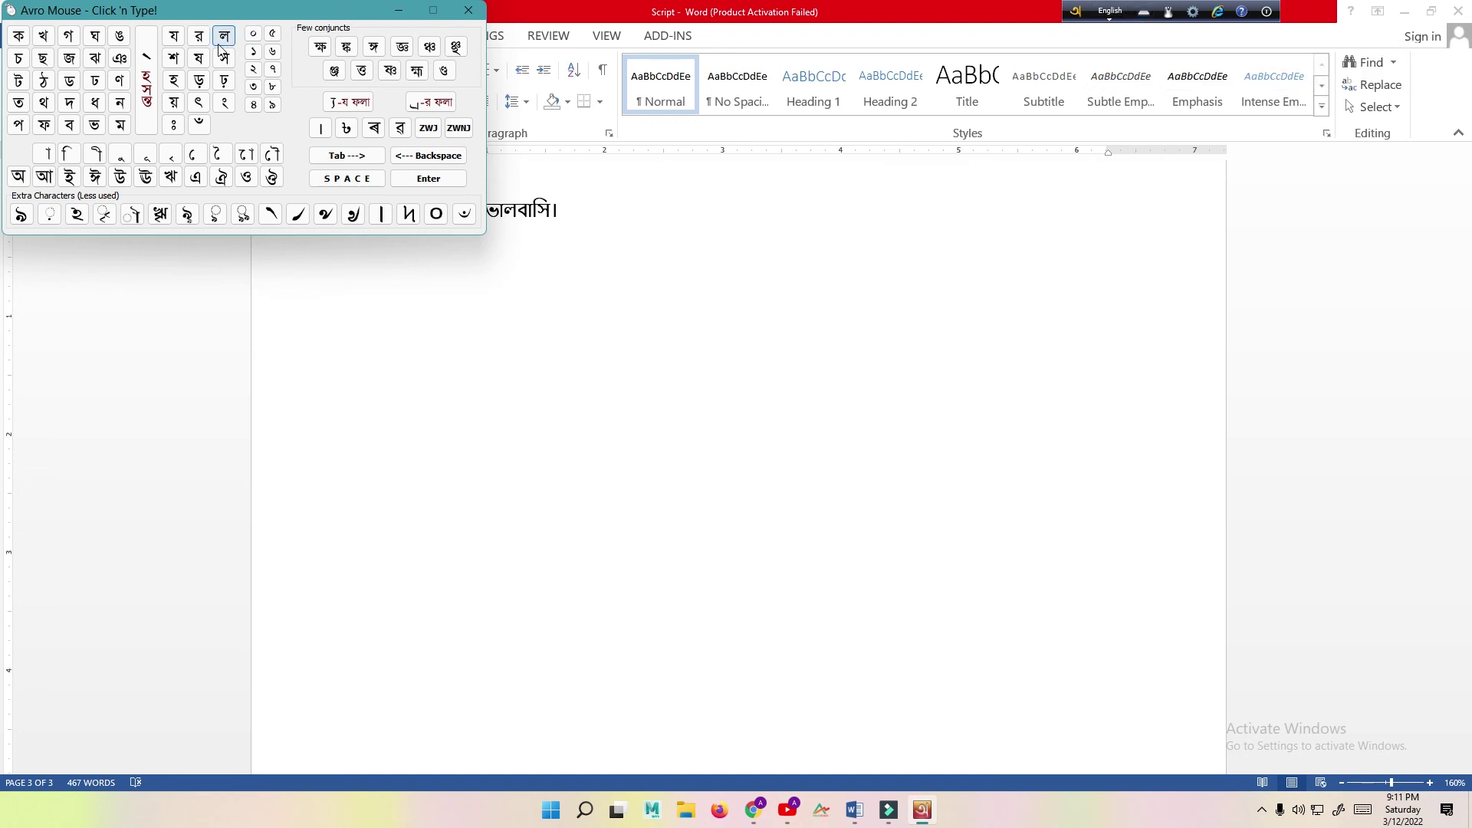
left_click(656, 228)
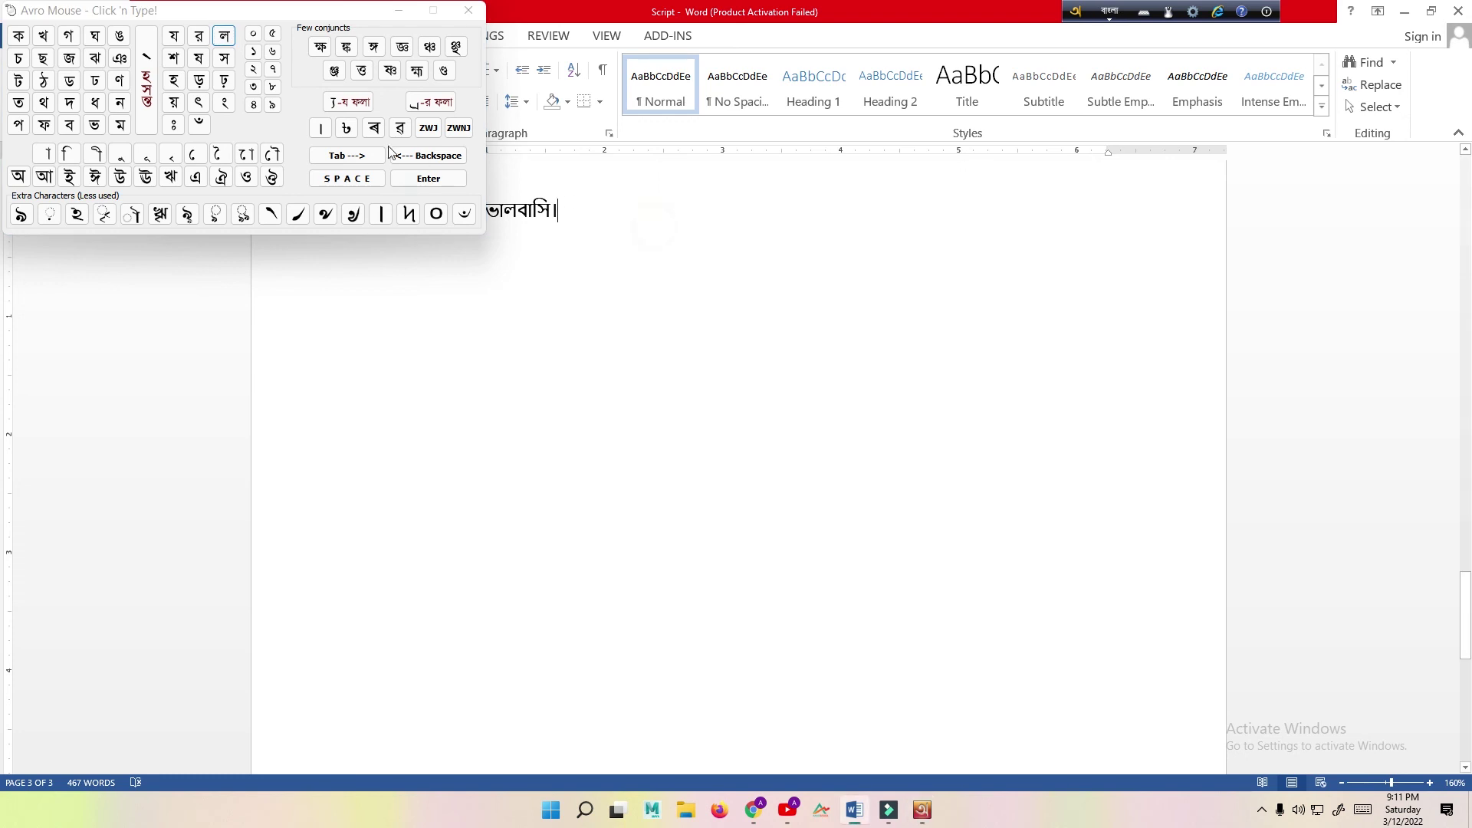
left_click(224, 36)
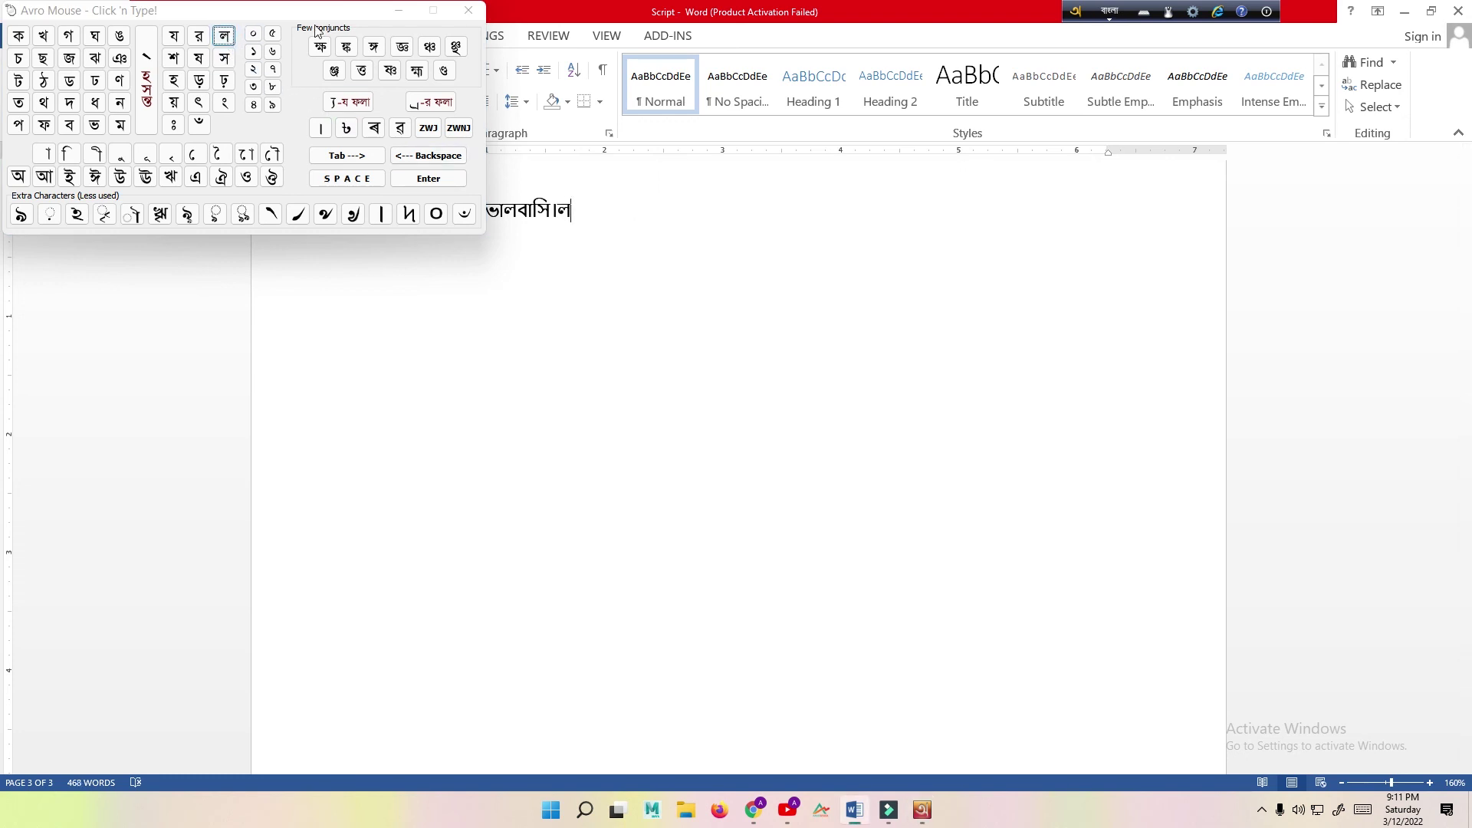
left_click(468, 10)
left_click_drag(572, 208, 560, 215)
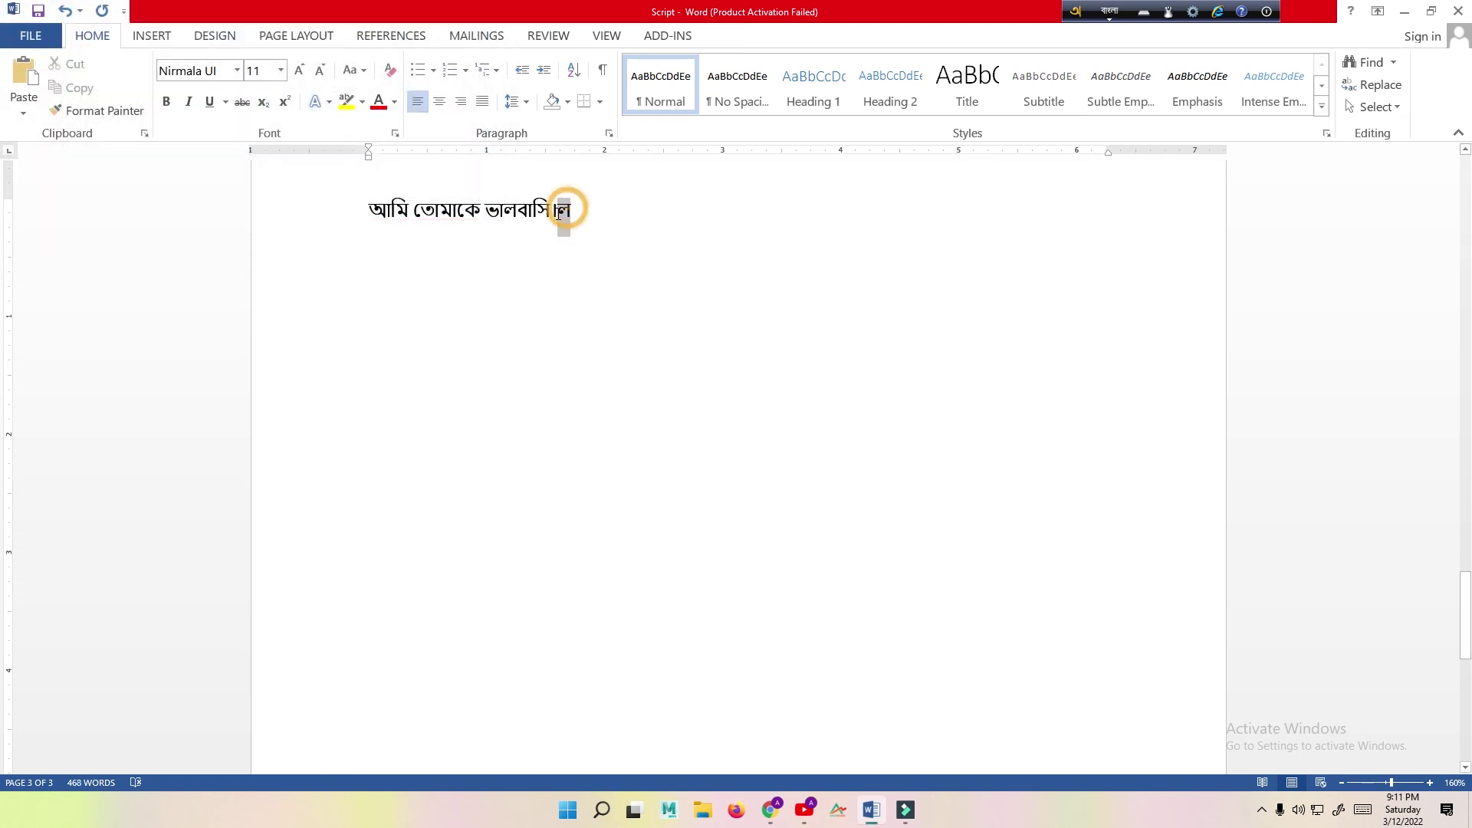
key("BackSpace")
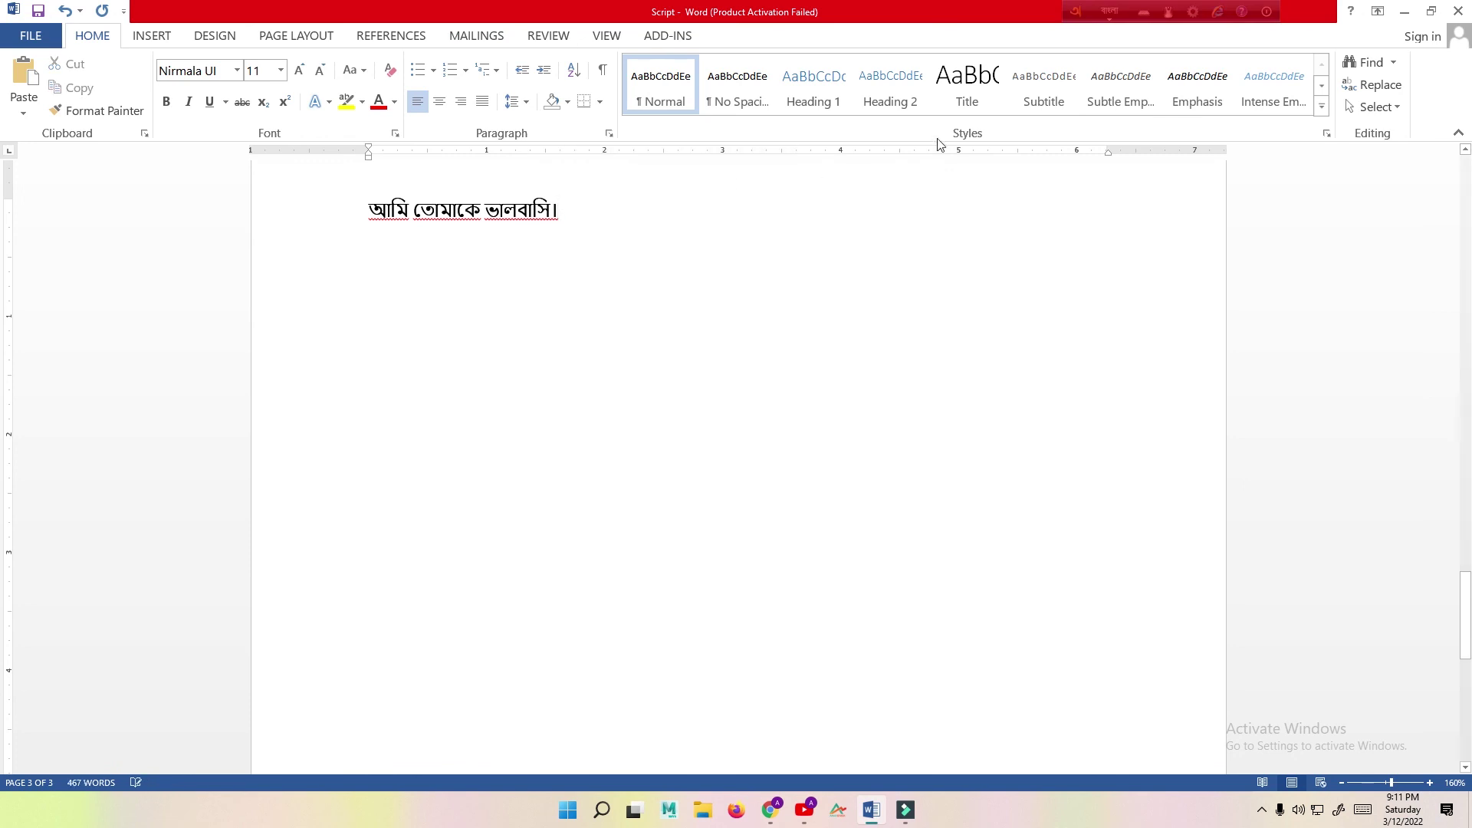
Open Avro Keyboard's list of tools and output settings
left_click(1193, 12)
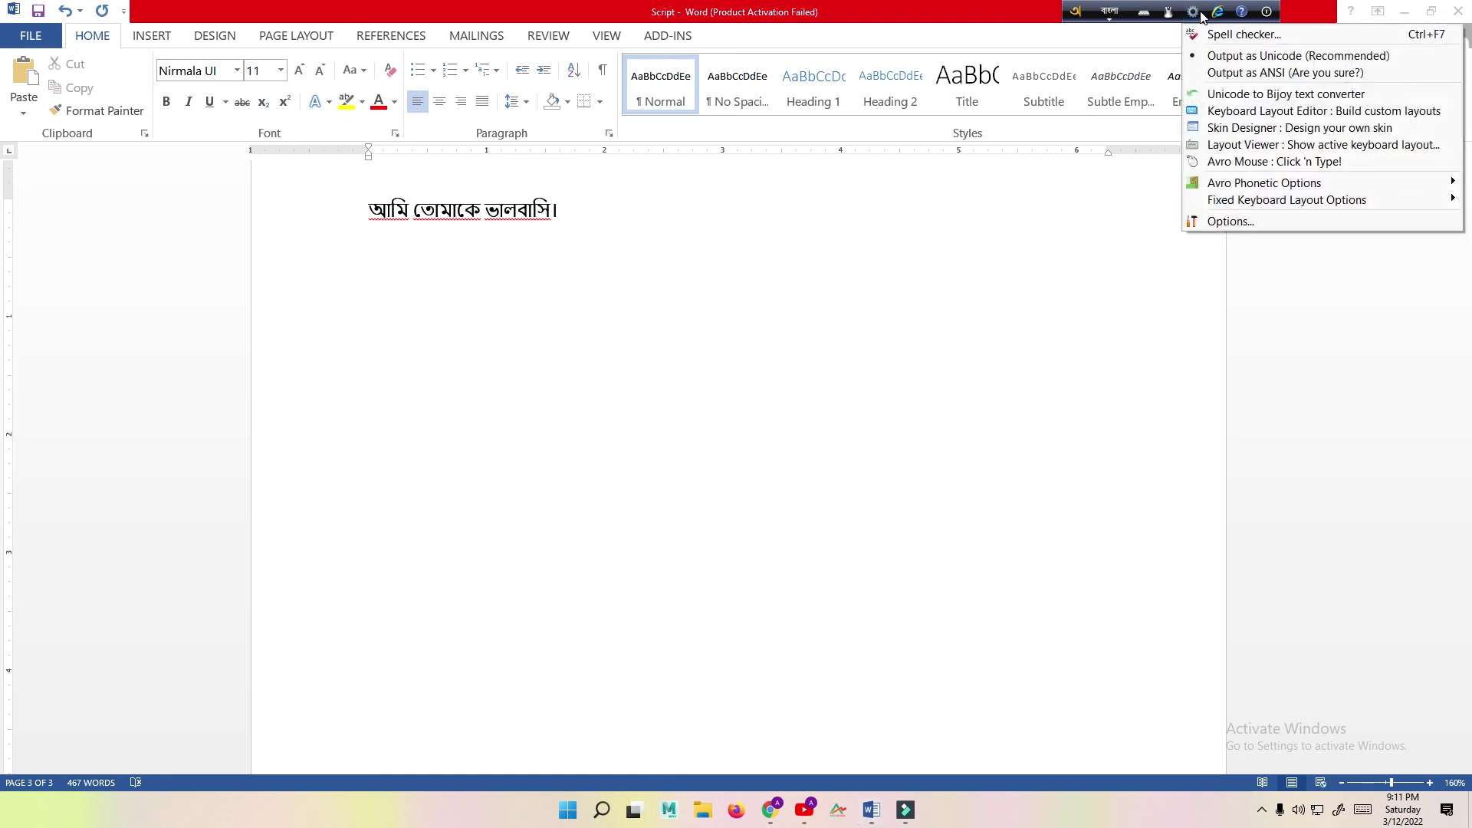